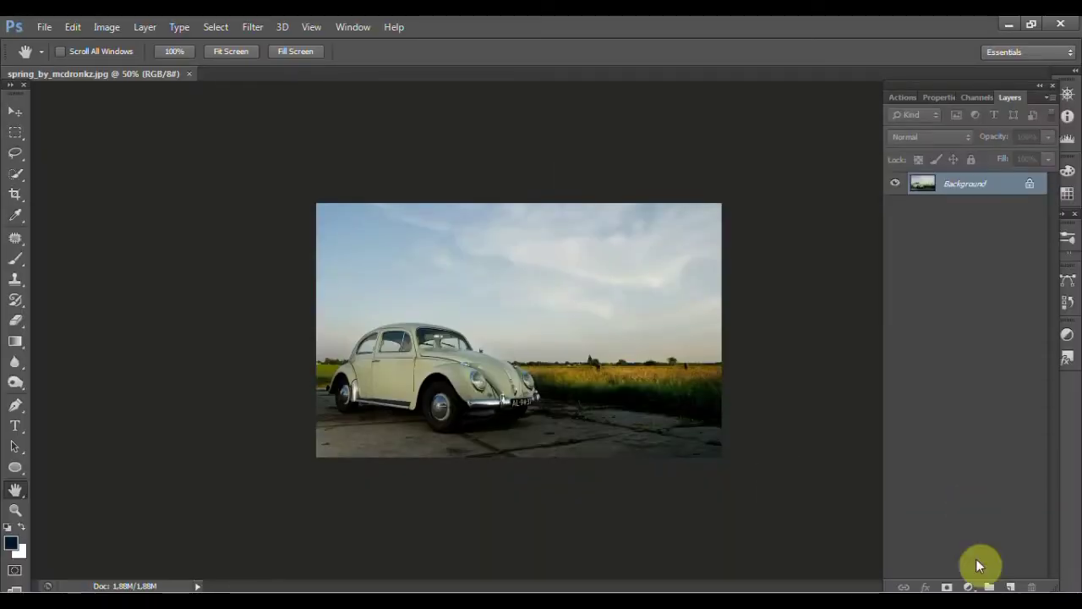
Step: Add a Solid Color fill layer in dark navy #0b0339 over the car photo
left_click(968, 587)
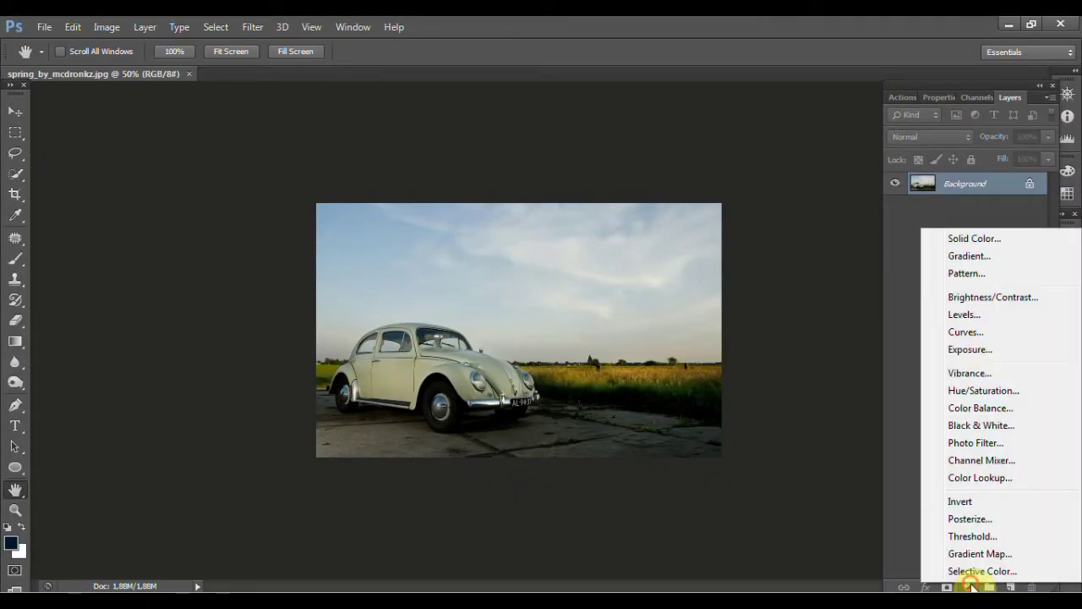
left_click(1044, 243)
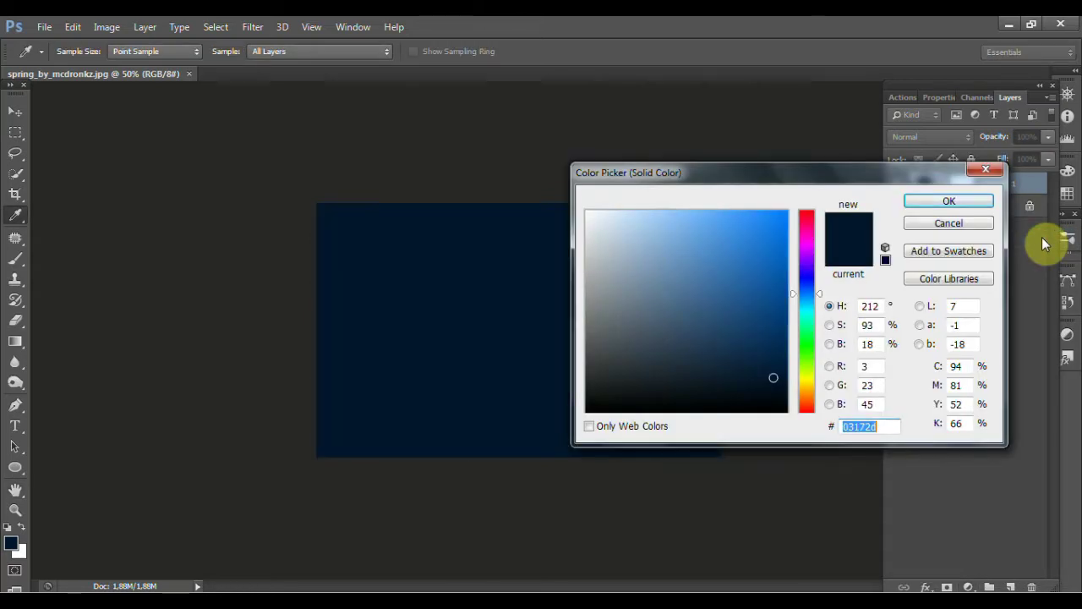
type("0b0339")
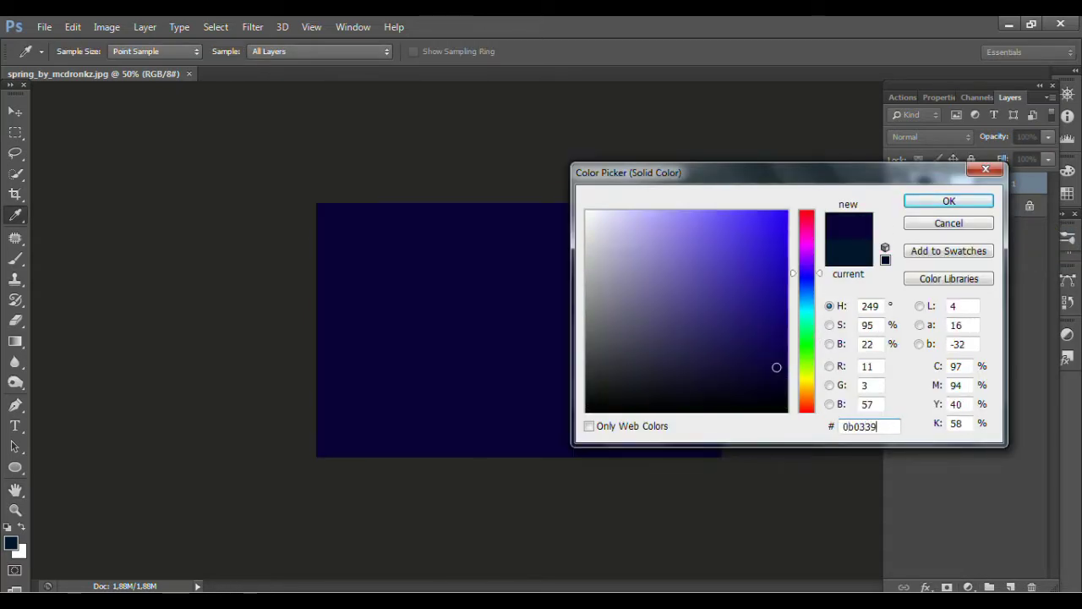
left_click(985, 204)
key("h")
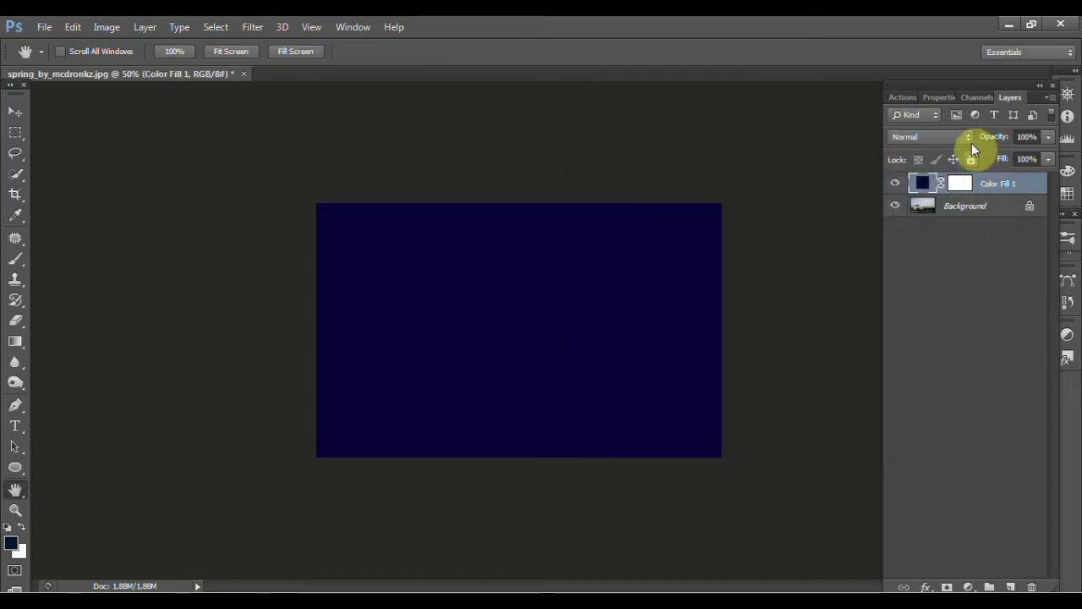
Step: Set the Color Fill 1 layer's blend mode to Exclusion
left_click(969, 139)
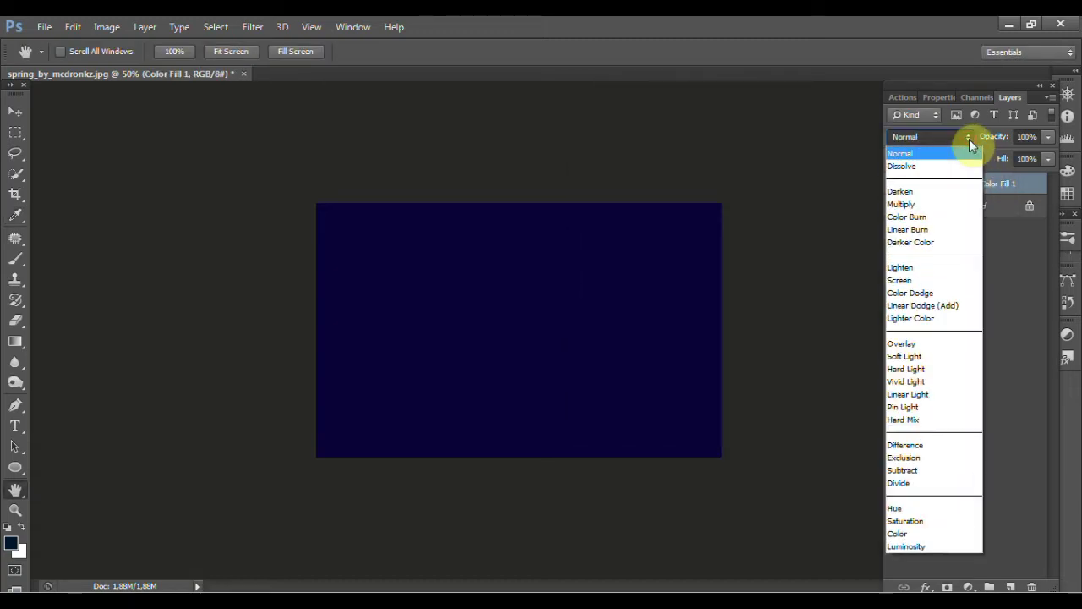
left_click(966, 461)
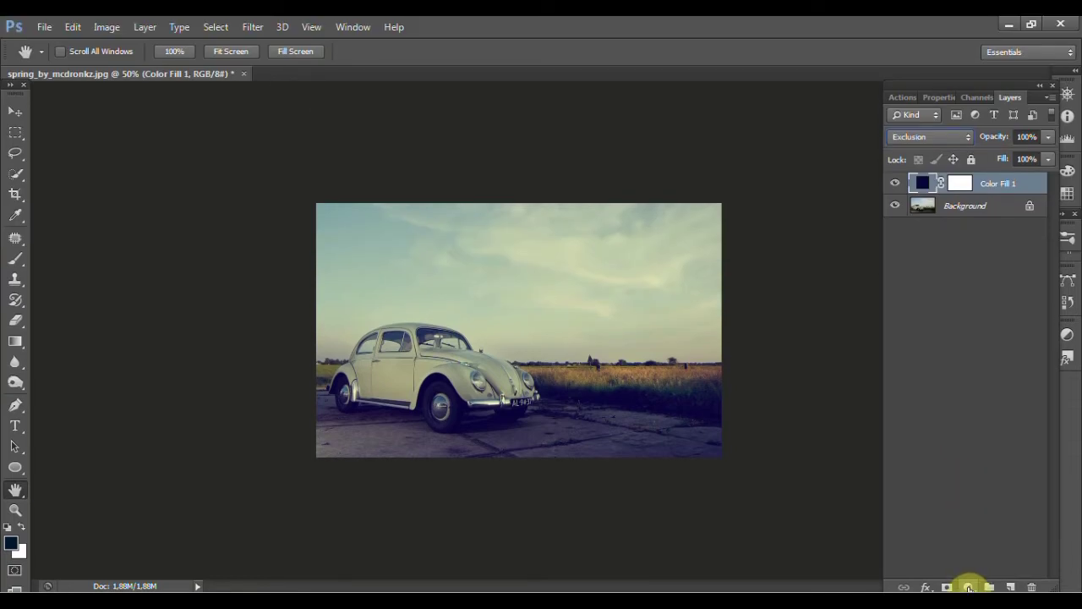
left_click(969, 587)
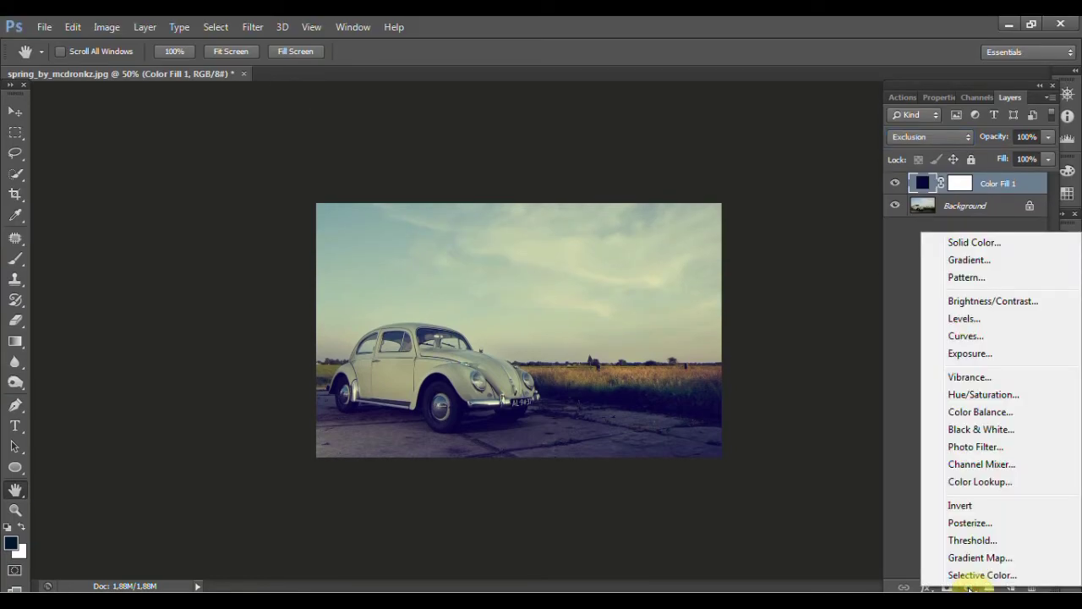
Step: Add a Gradient Fill layer with its starting stop set to maroon #542831, fading to transparent
left_click(1018, 262)
left_click(797, 110)
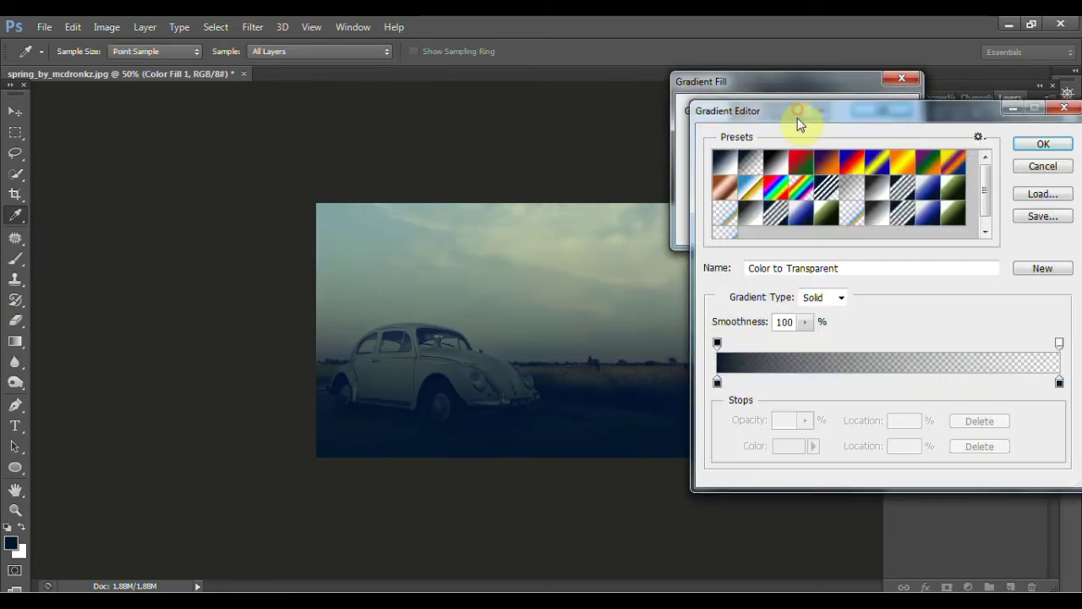
double_click(717, 382)
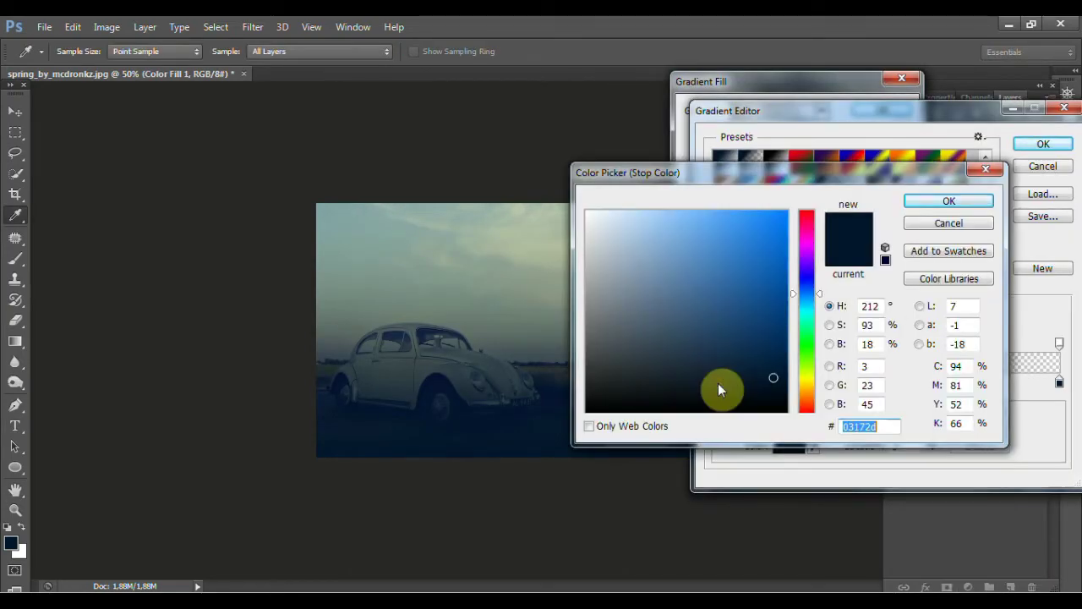
type("54")
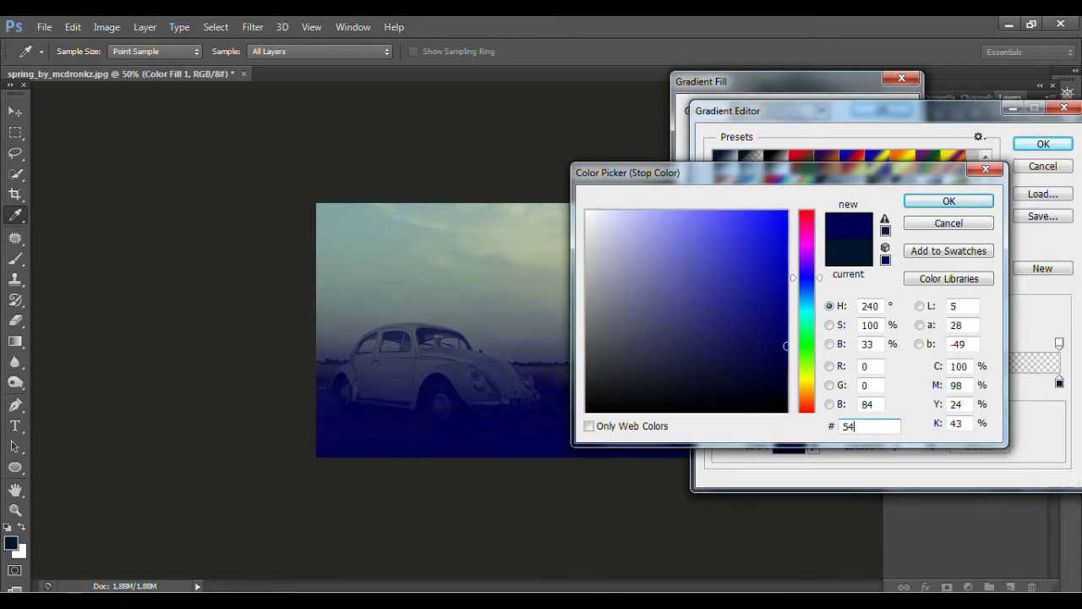
type("2831")
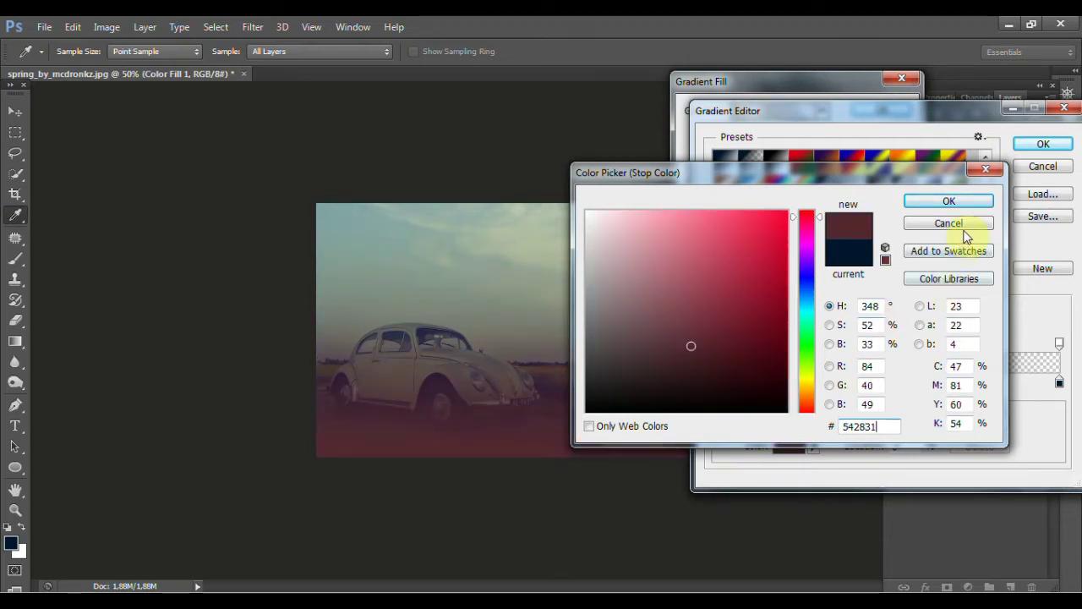
left_click(972, 203)
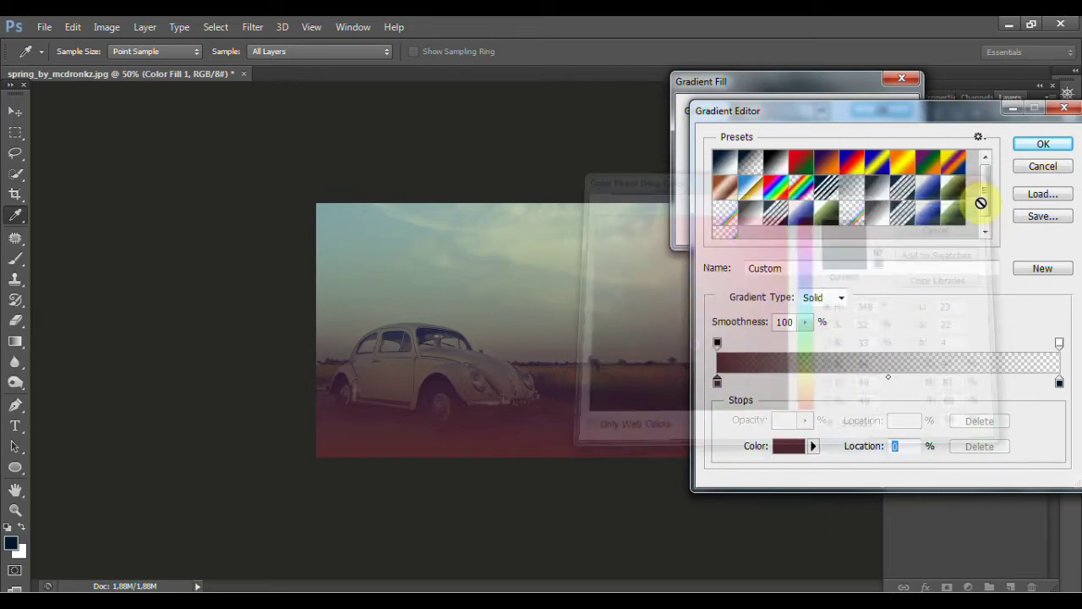
left_click(1055, 145)
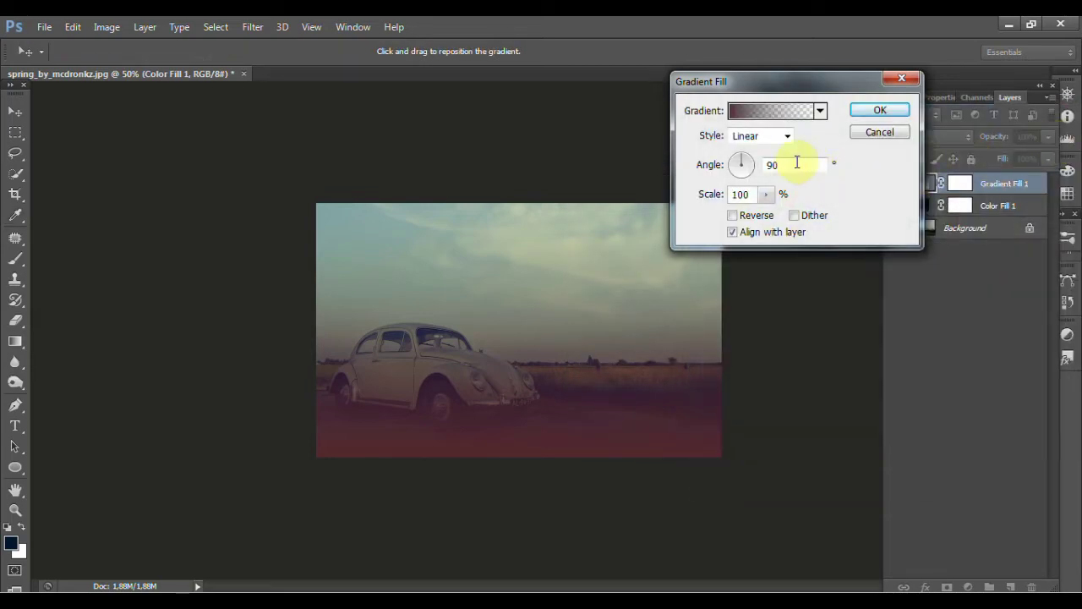
Step: Make the gradient fill Radial, reversed, at a 30° angle
left_click(787, 138)
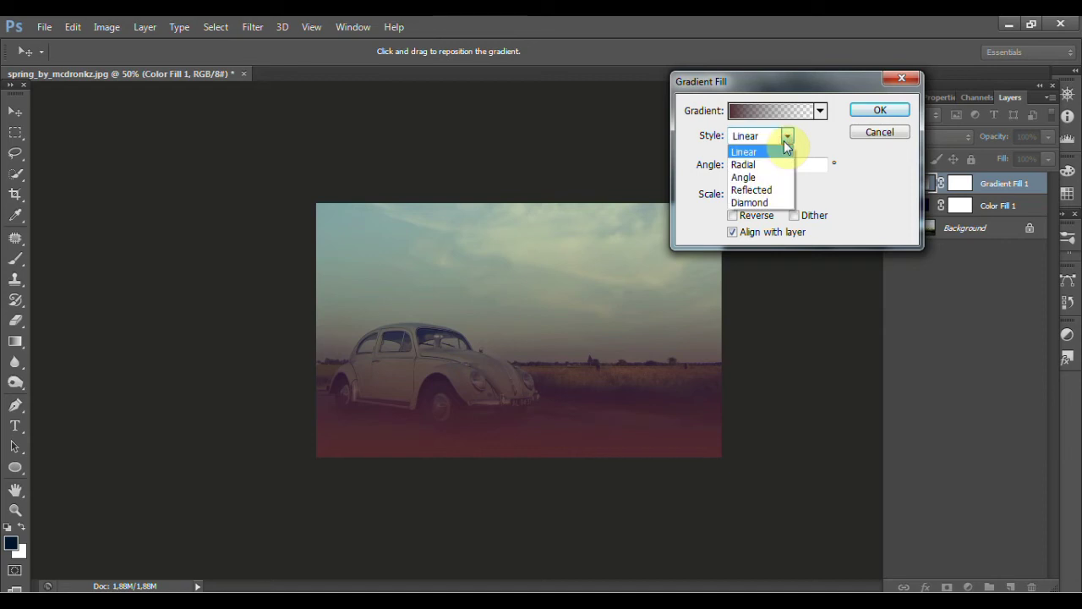
left_click(787, 165)
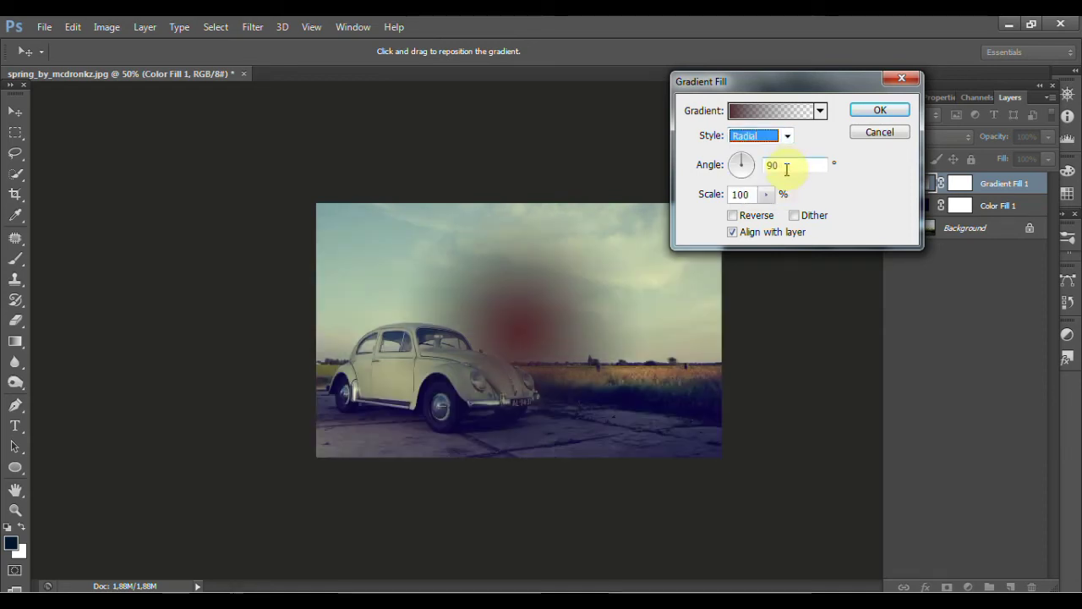
left_click(732, 216)
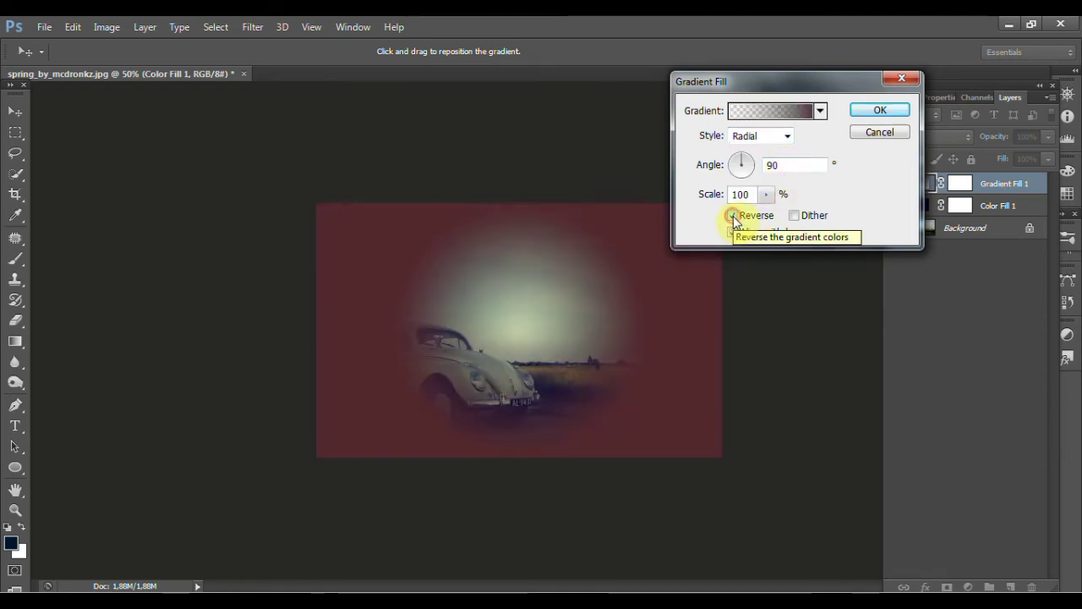
left_click(794, 166)
type("30")
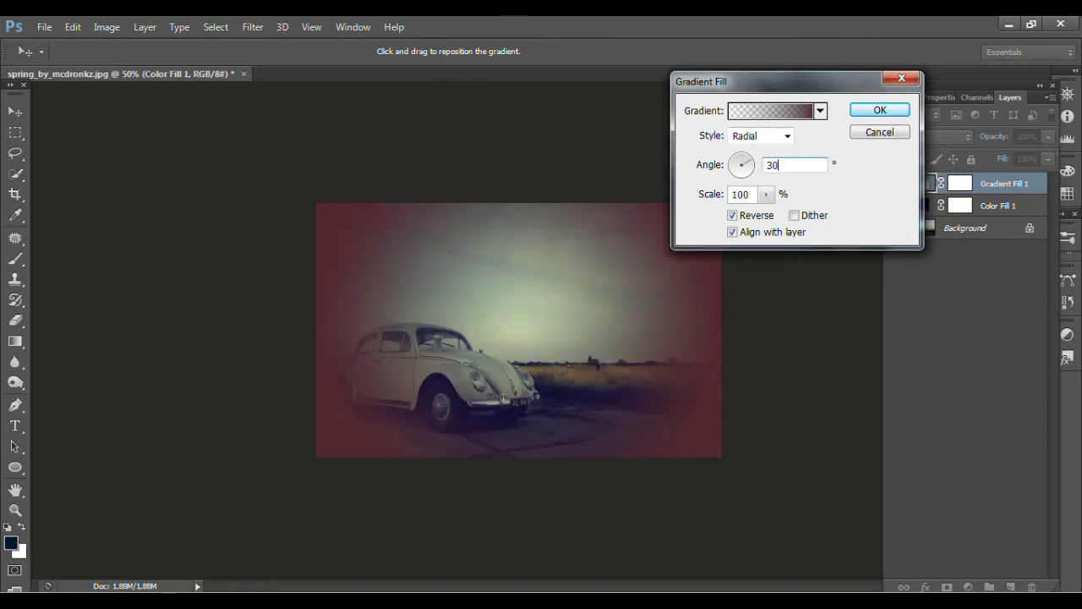
left_click(880, 110)
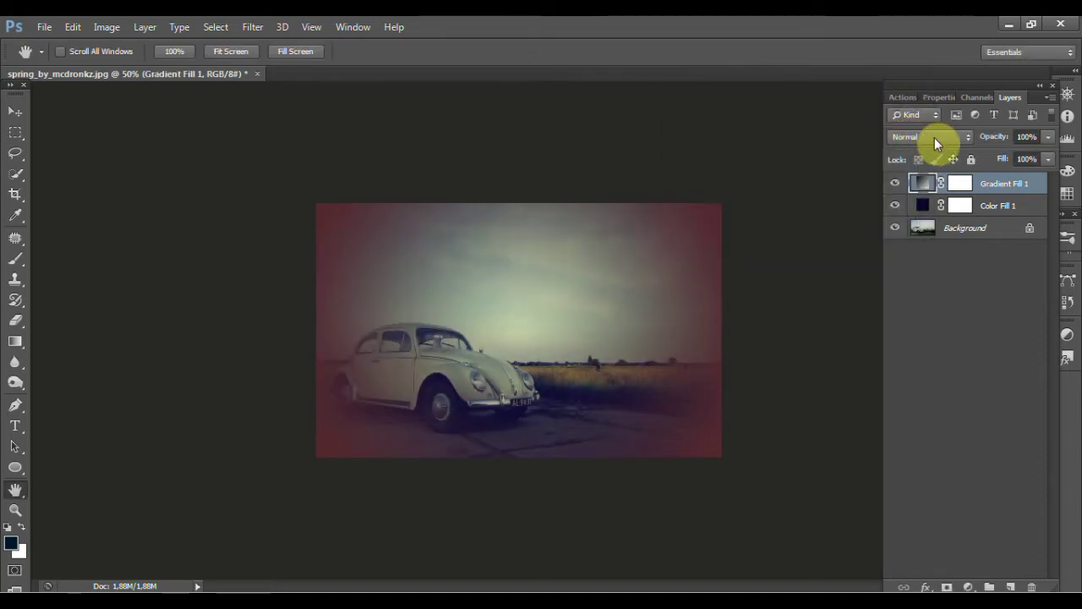
Step: Switch the Gradient Fill 1 layer's blend mode to Soft Light
left_click(968, 139)
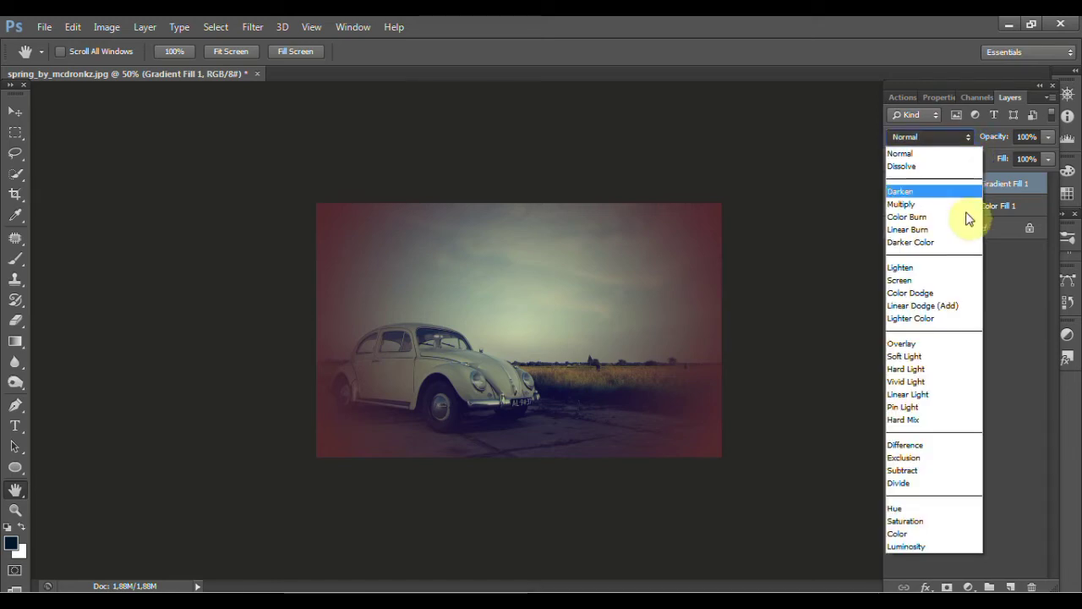
left_click(966, 356)
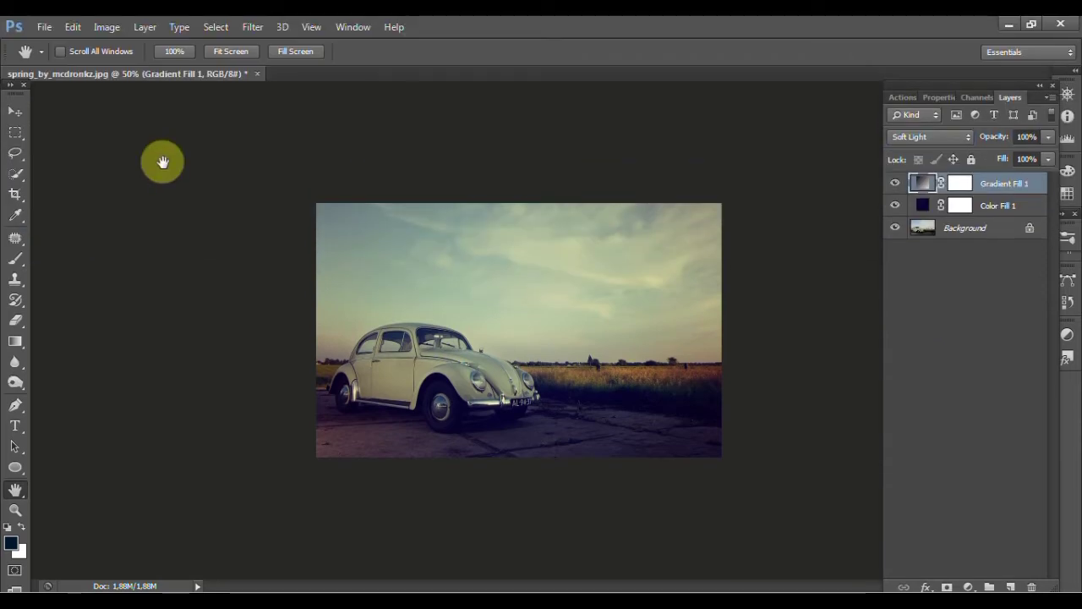
Step: Create a new empty Layer 1 above the fill layers
left_click(144, 26)
mouse_move(153, 45)
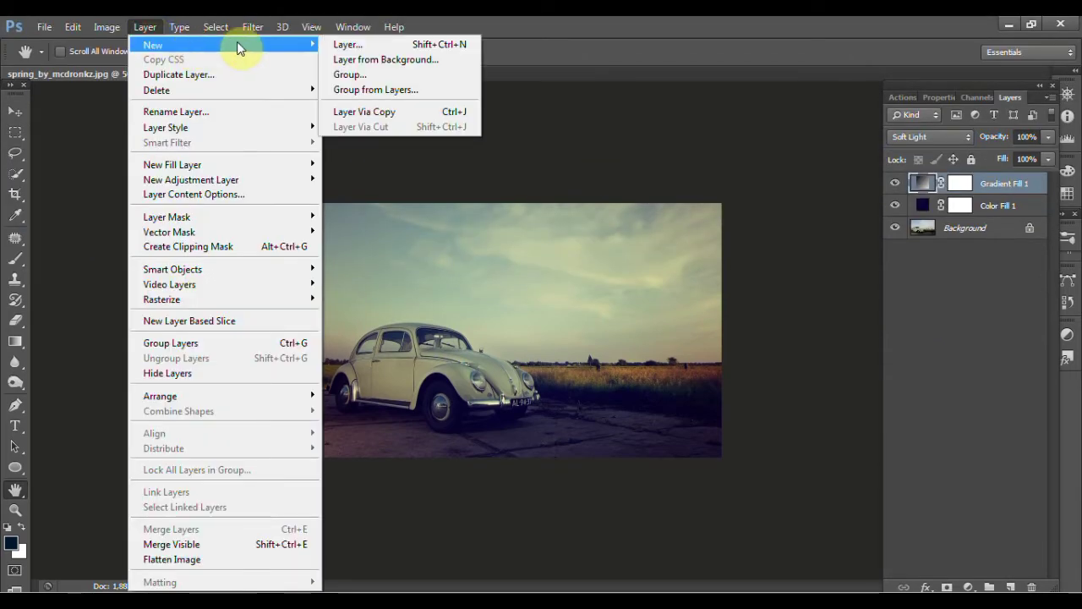
left_click(466, 45)
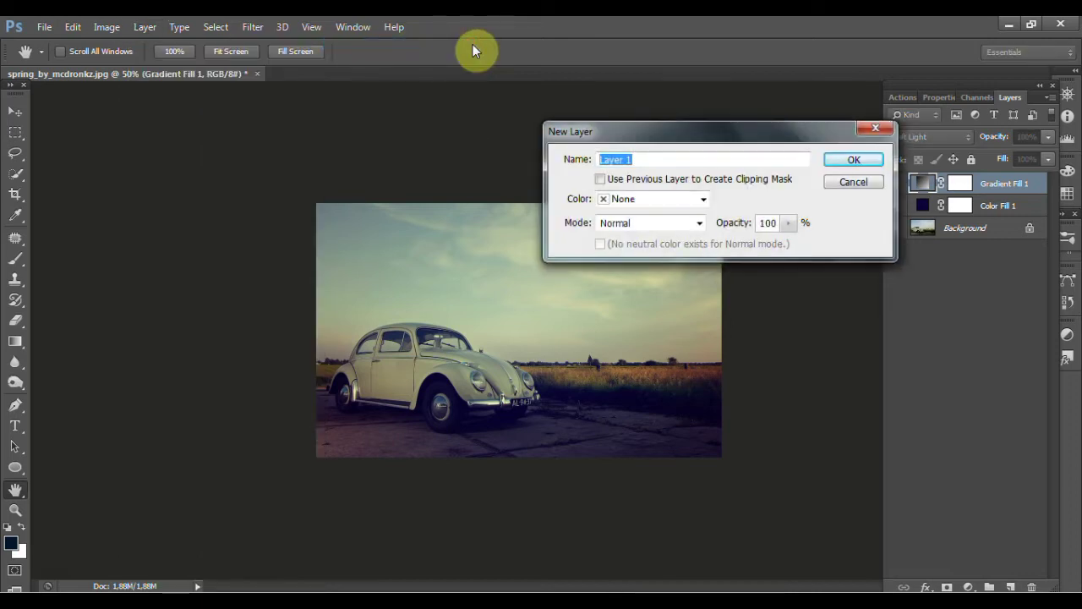
left_click(873, 161)
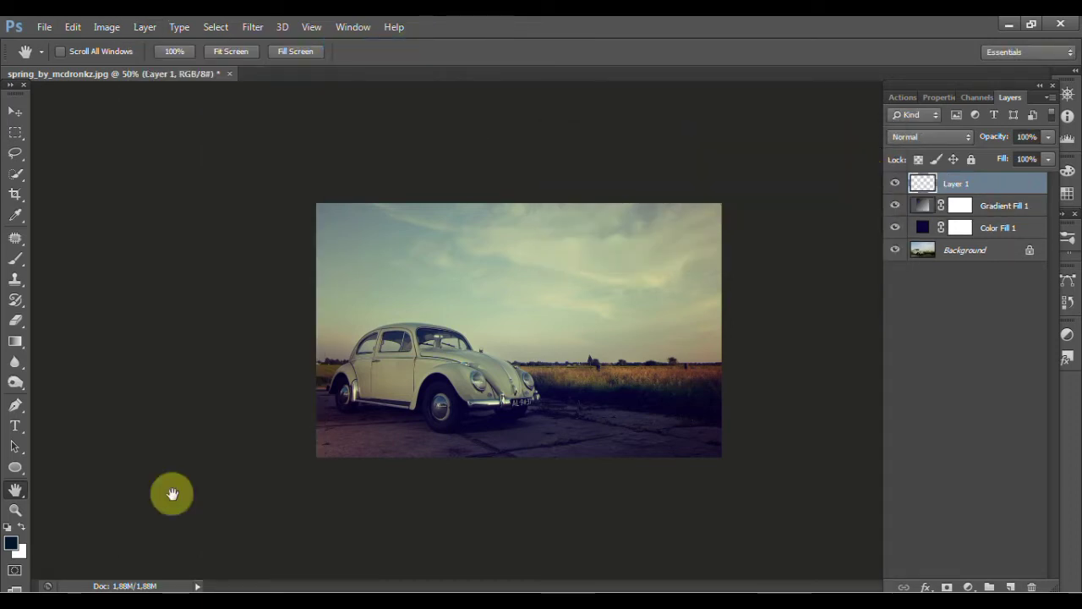
Step: Set the foreground colour to dark navy #03172d
left_click(12, 545)
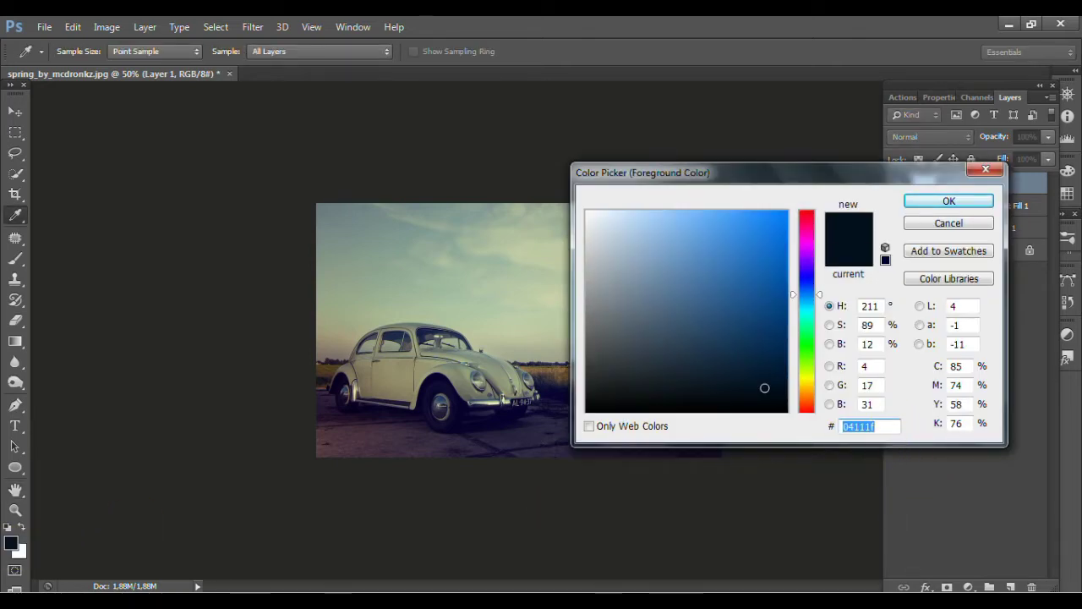
type("031")
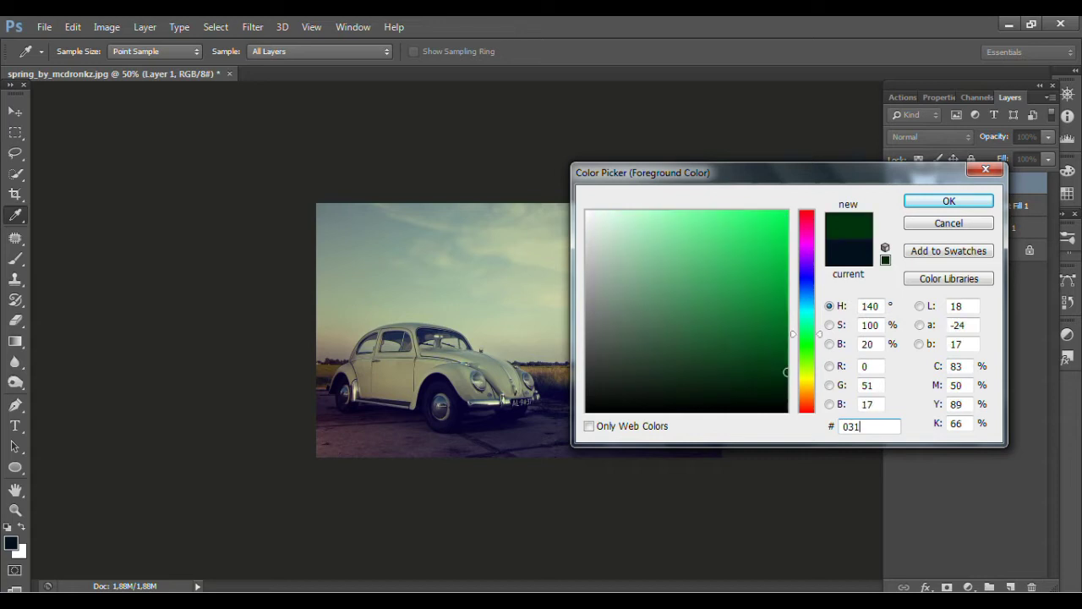
type("72d")
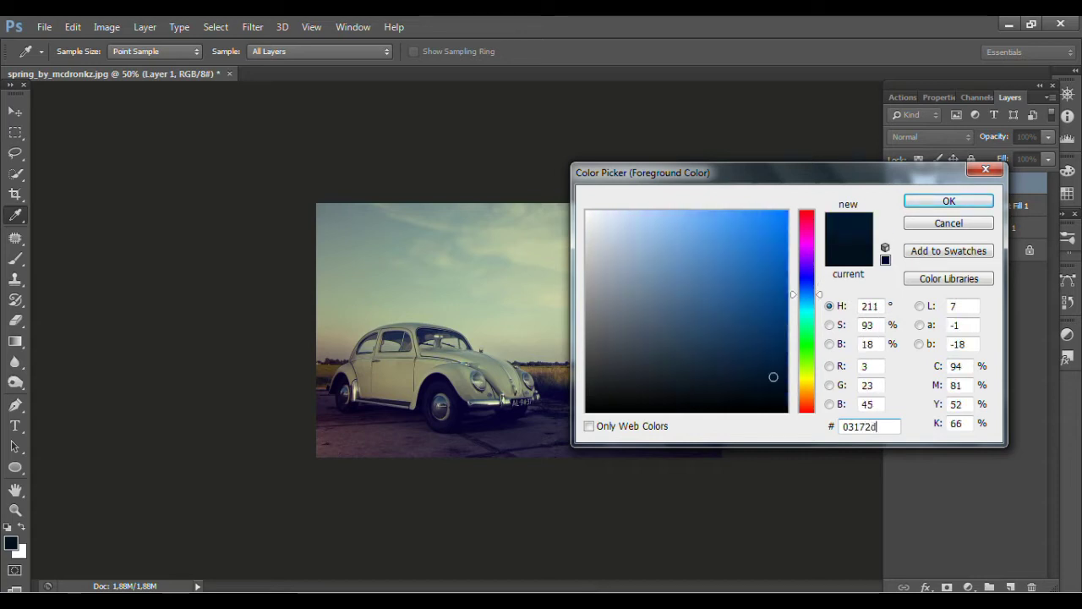
left_click(980, 203)
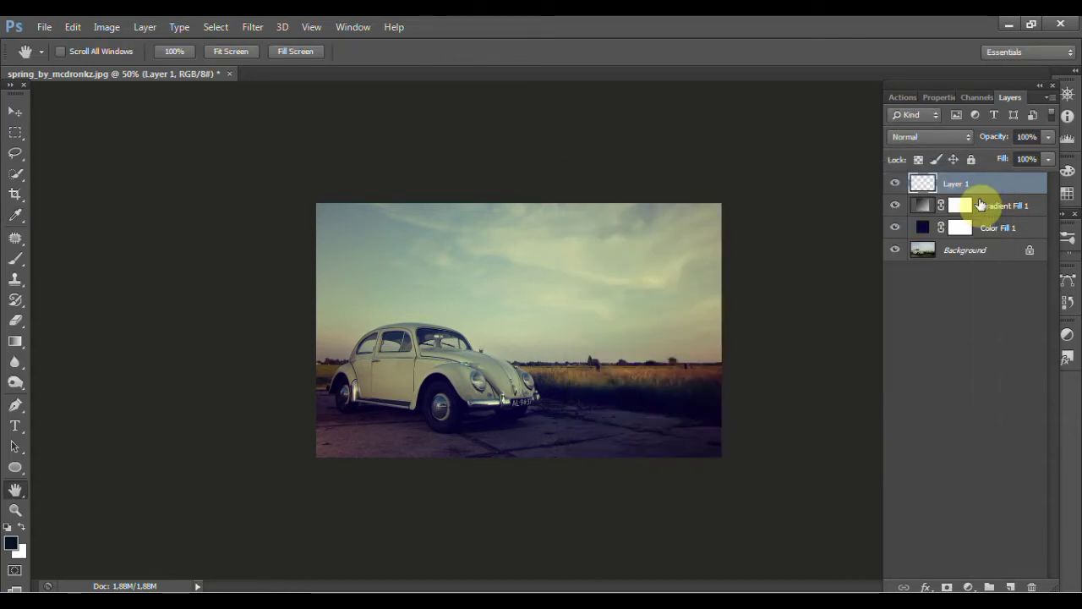
Step: Brush straight dark navy strokes down the photo's left and right edges
key("v")
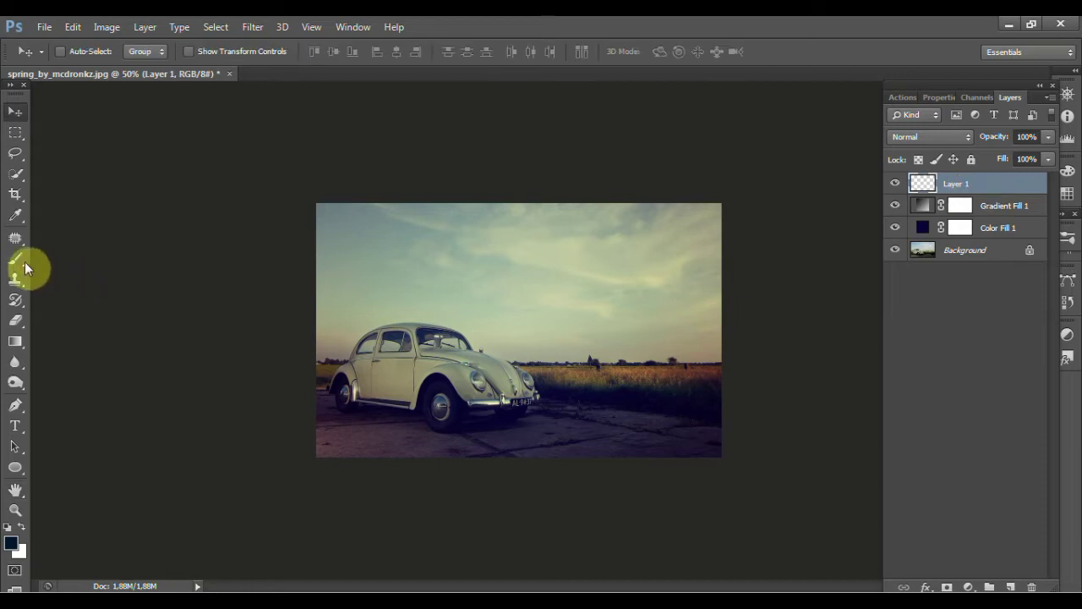
left_click(19, 267)
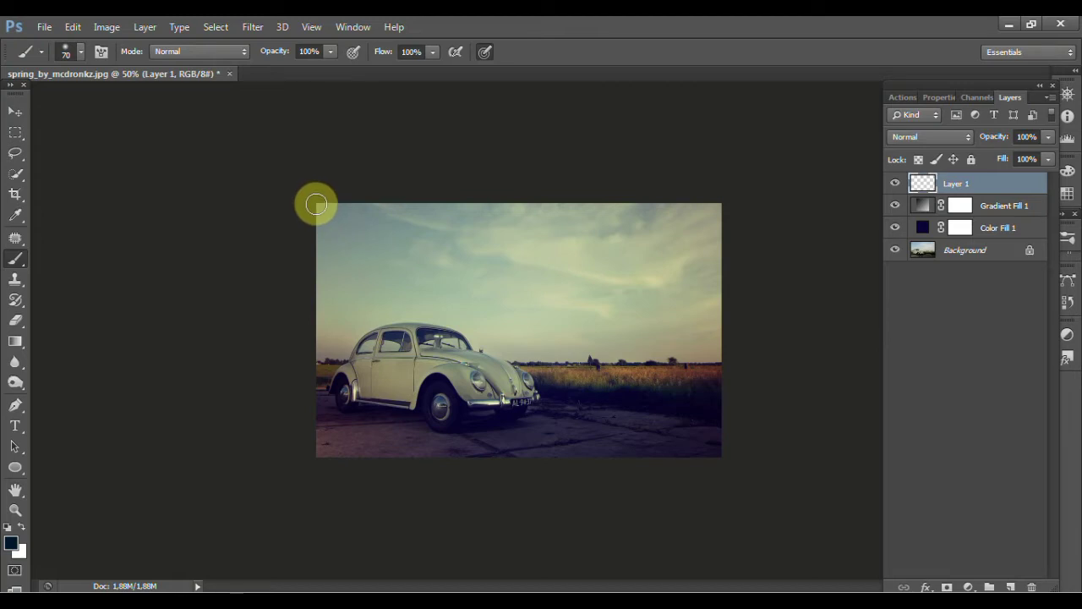
left_click(316, 204)
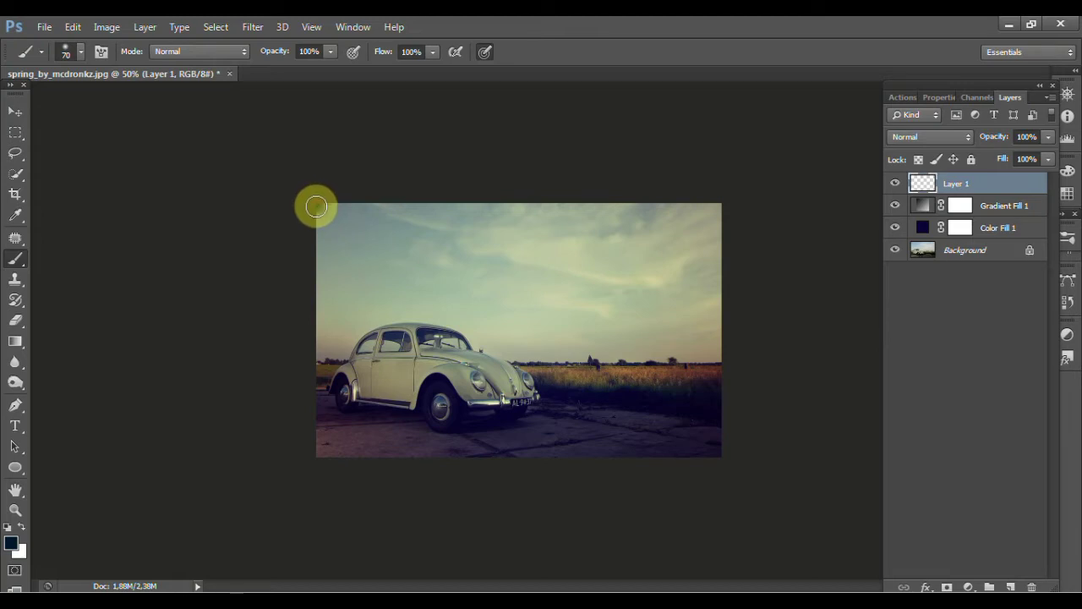
left_click(314, 457, "shift")
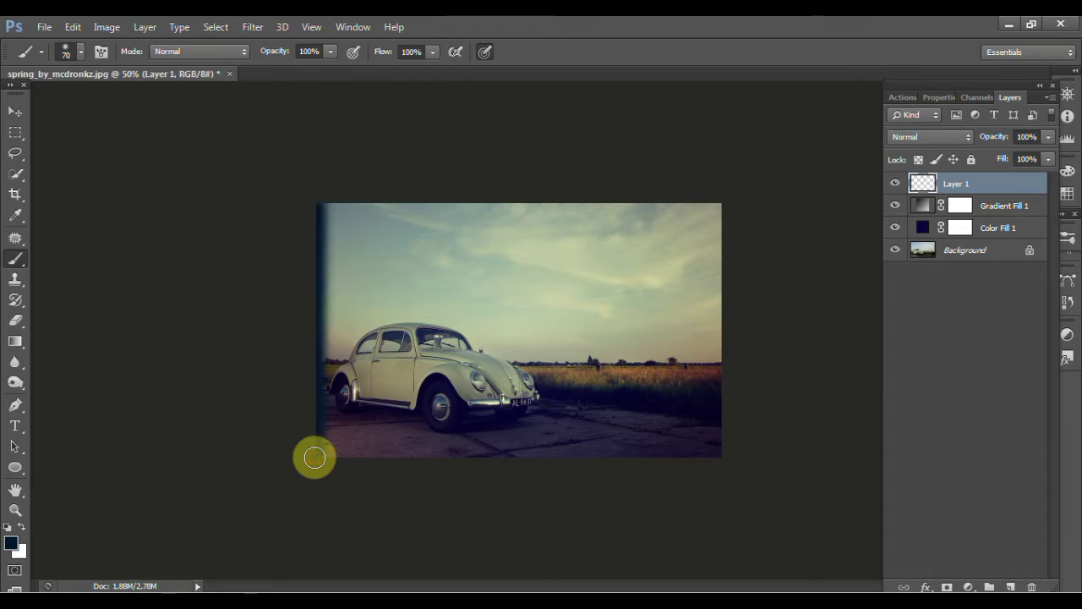
left_click(720, 203)
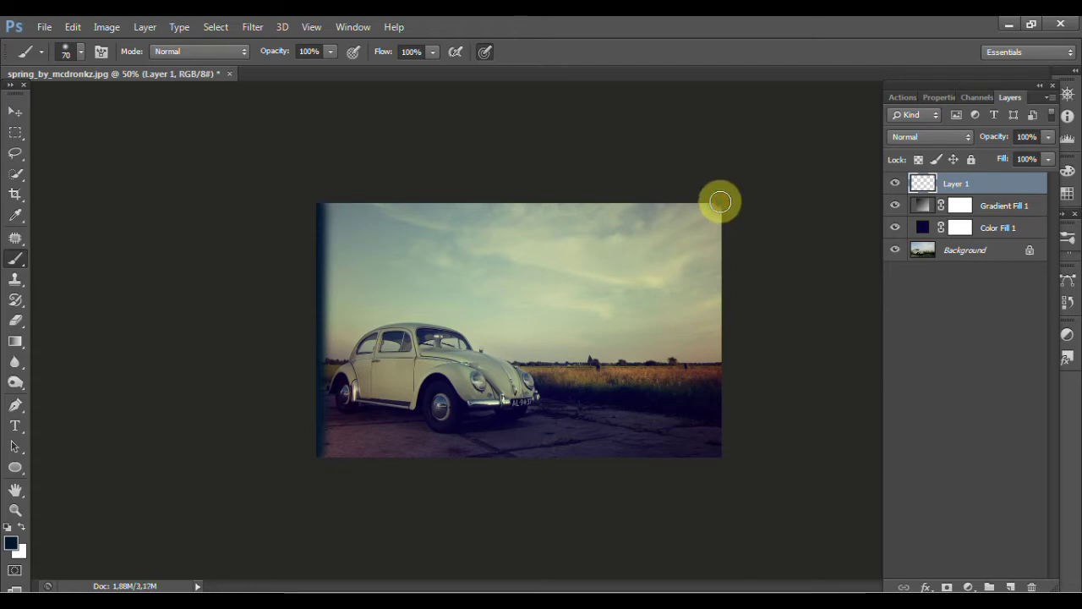
left_click(720, 456, "shift")
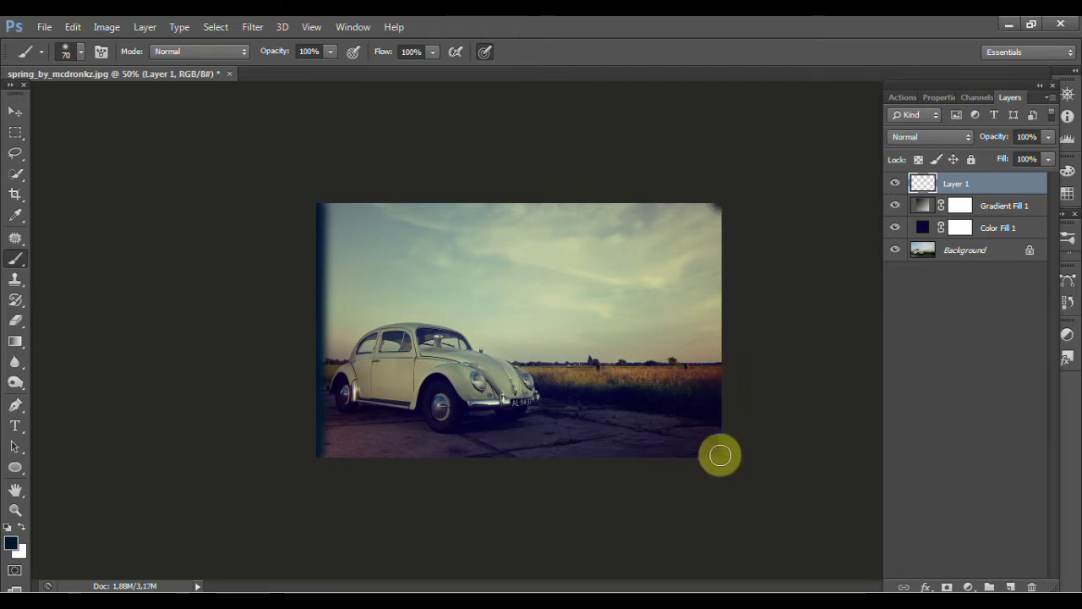
left_click(720, 456, "shift")
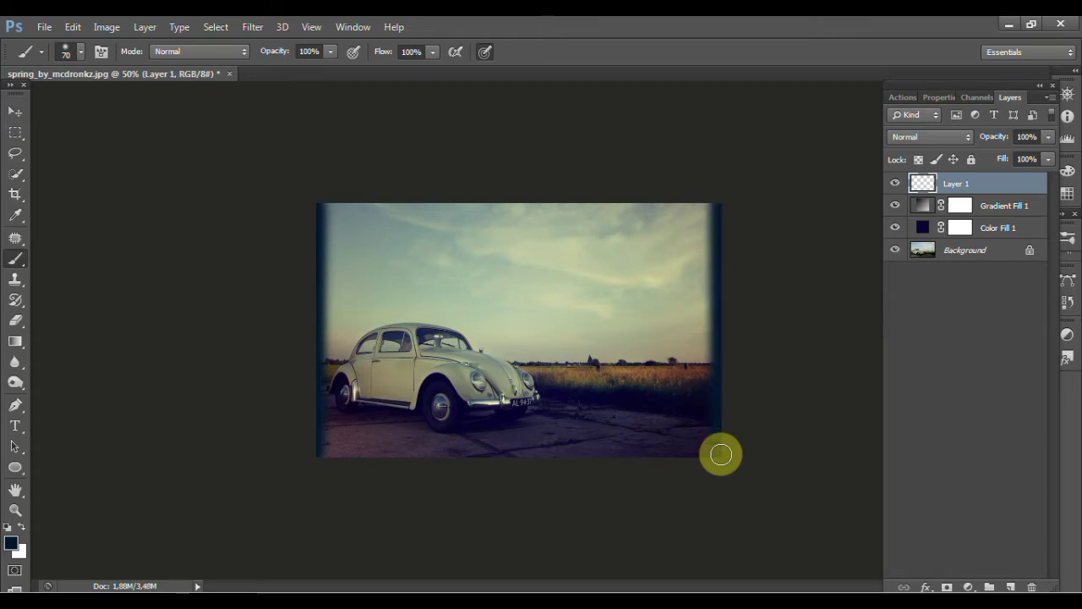
Step: Apply a 20-pixel Gaussian Blur to the navy edge strips on Layer 1
left_click(257, 29)
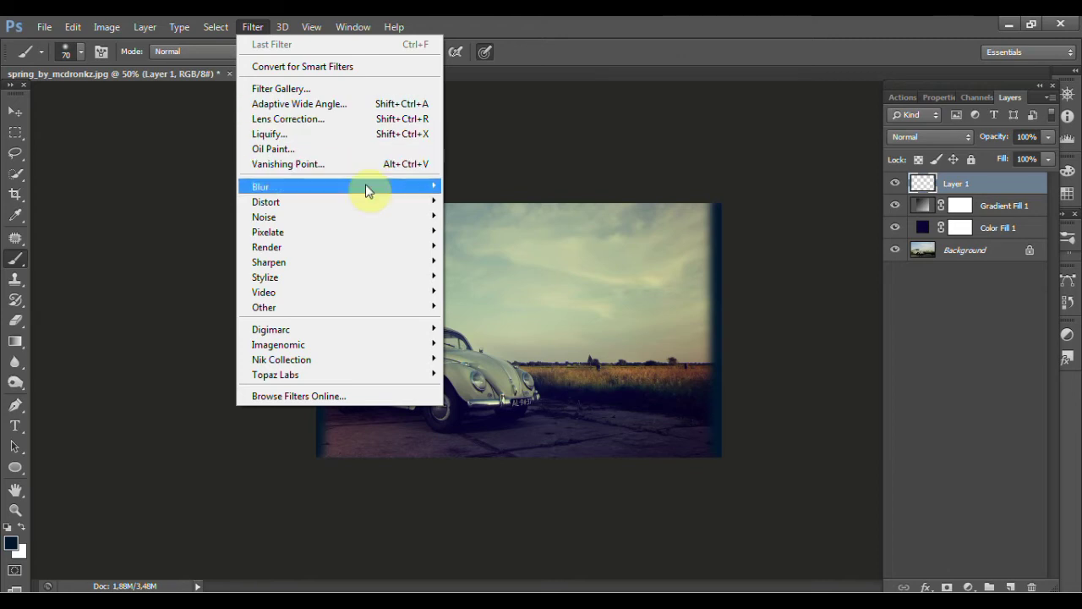
mouse_move(339, 186)
left_click(533, 299)
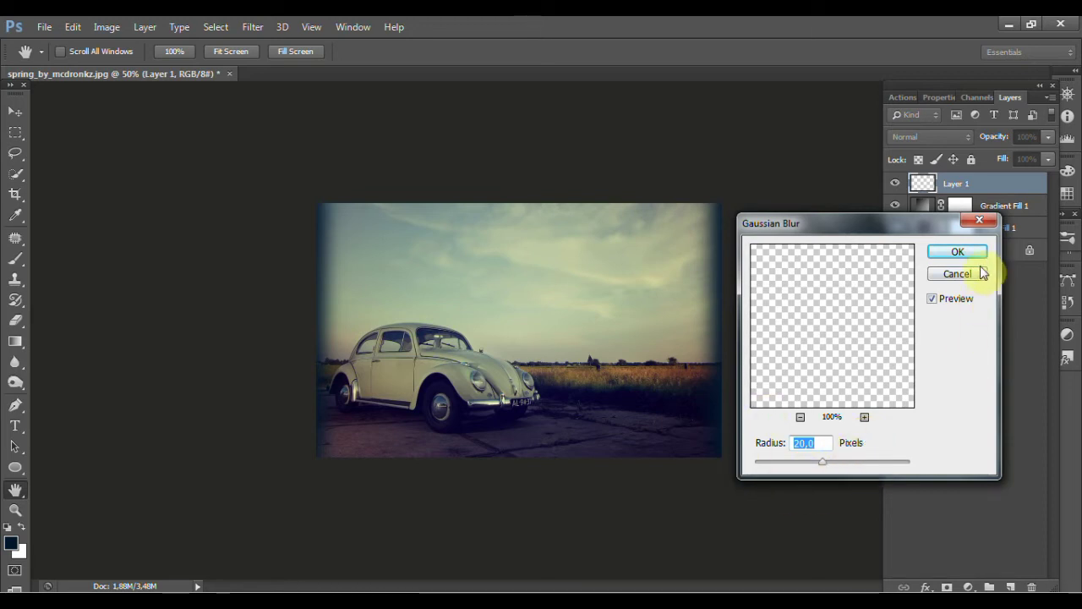
left_click(957, 251)
key("b")
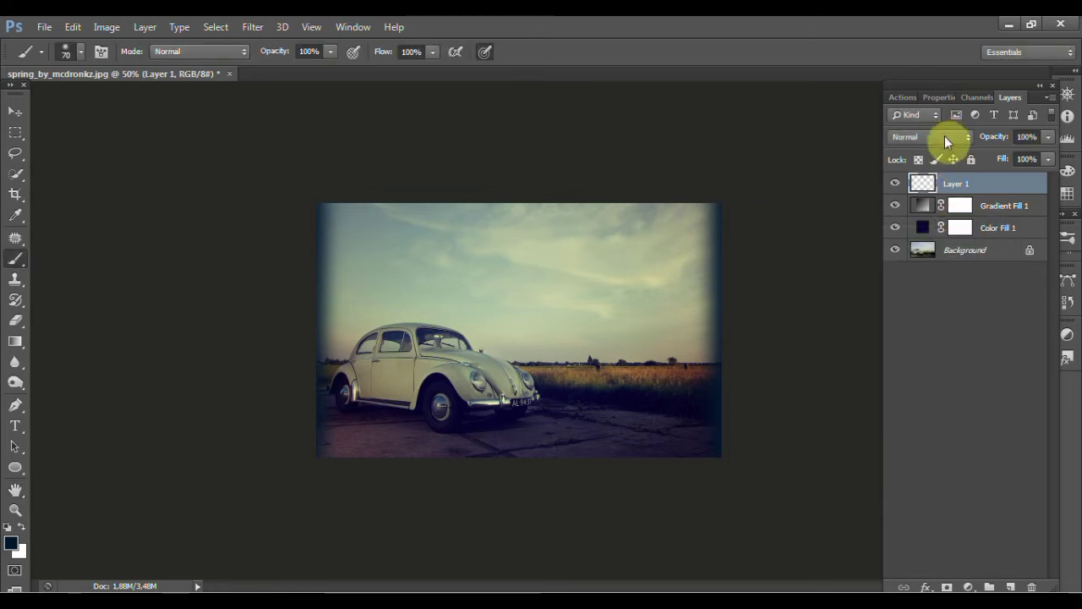
Step: Blend Layer 1 as Overlay at 50% opacity
left_click(944, 135)
left_click(968, 343)
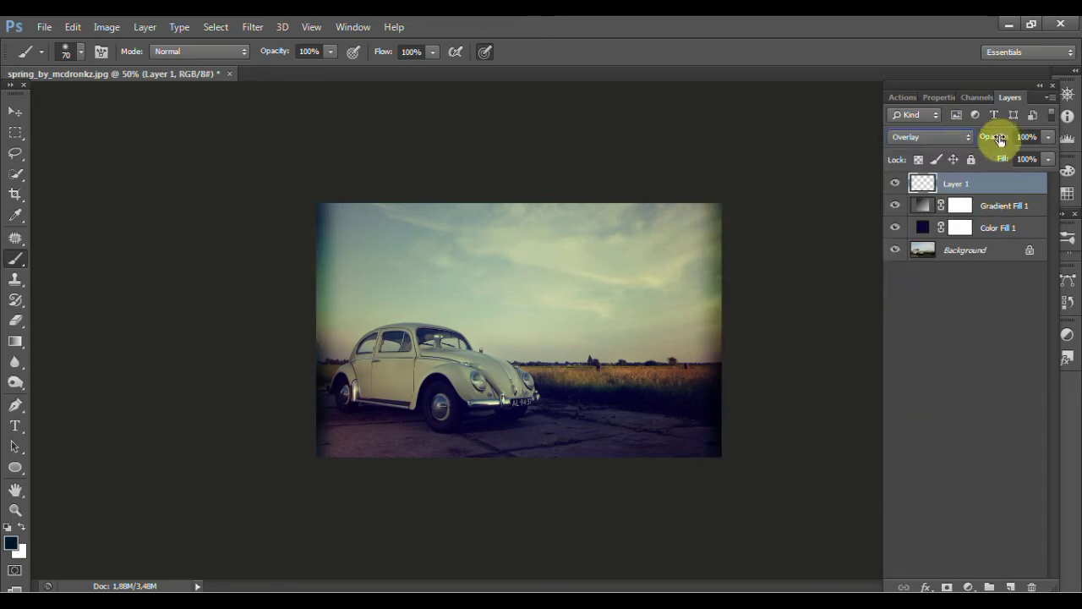
left_click_drag(1000, 141, 986, 142)
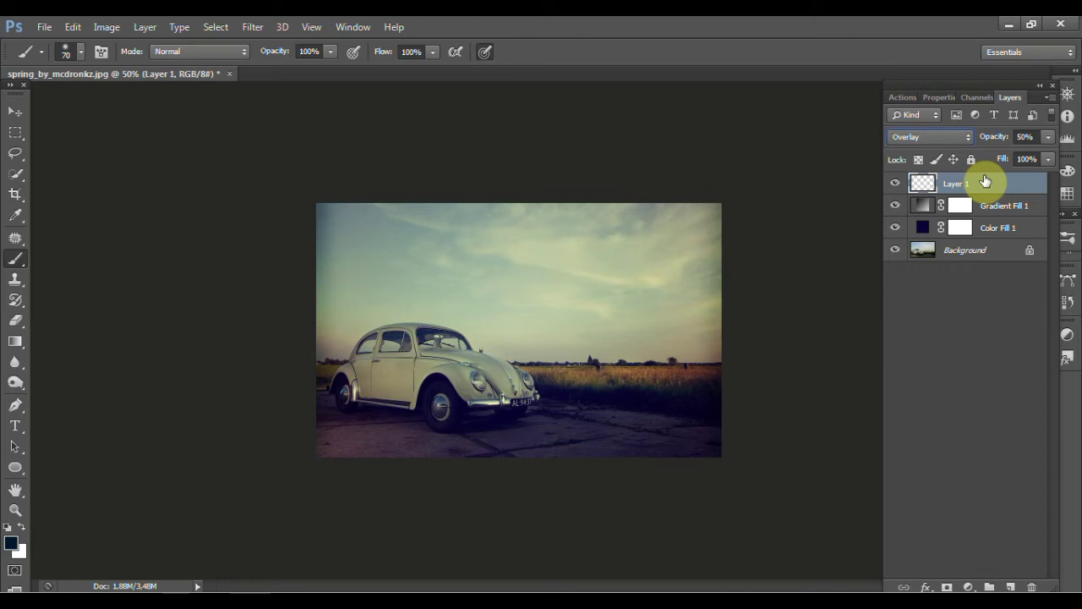
Step: Enlarge the brush and create a new empty Layer 2 above Layer 1
key("bracketright")
key("bracketright")
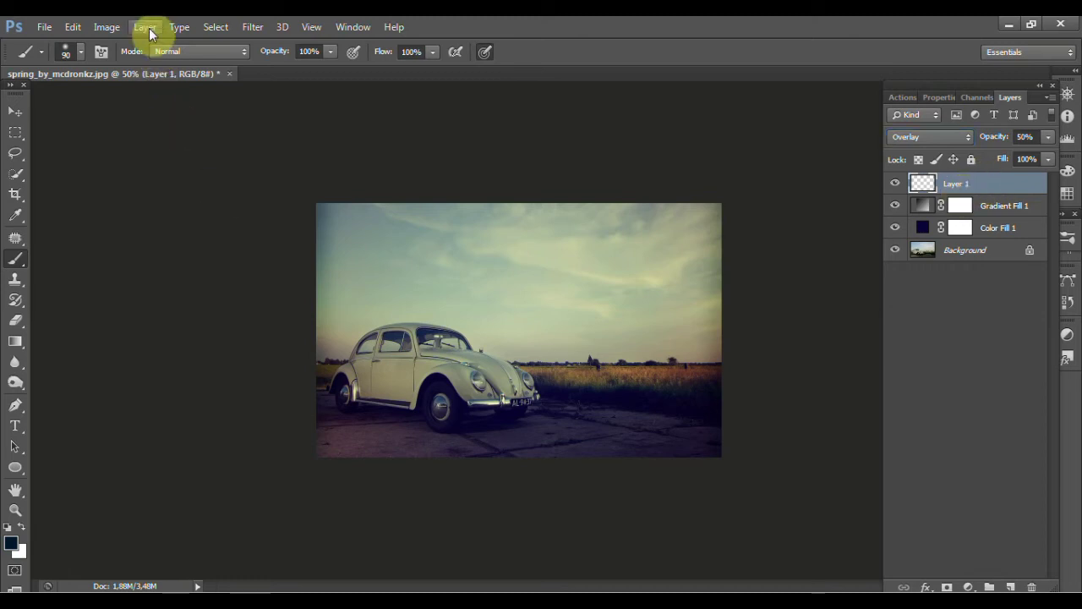
left_click(146, 27)
mouse_move(224, 44)
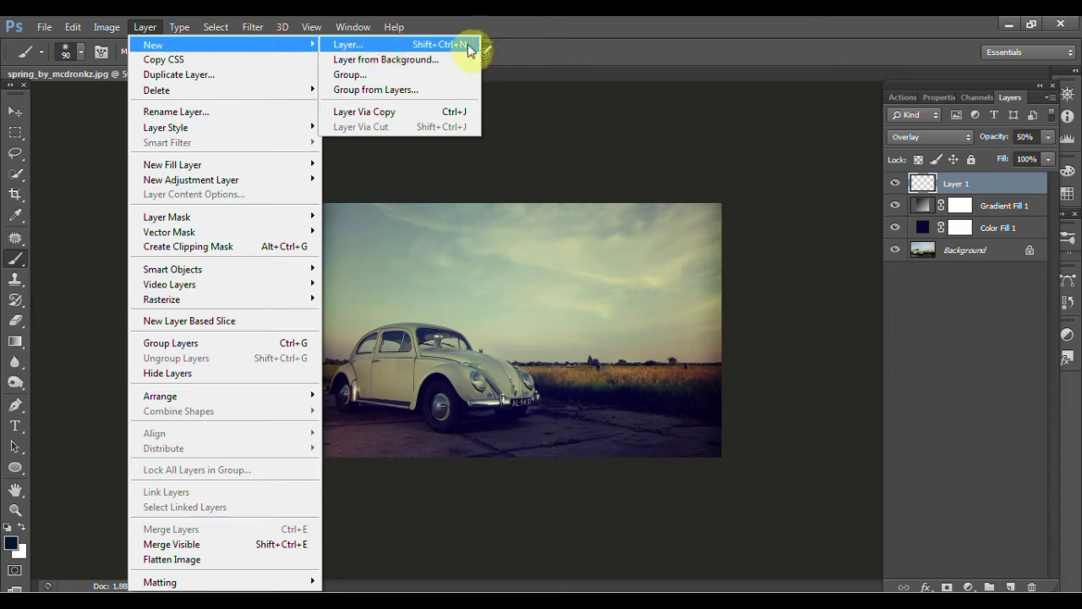
left_click(473, 45)
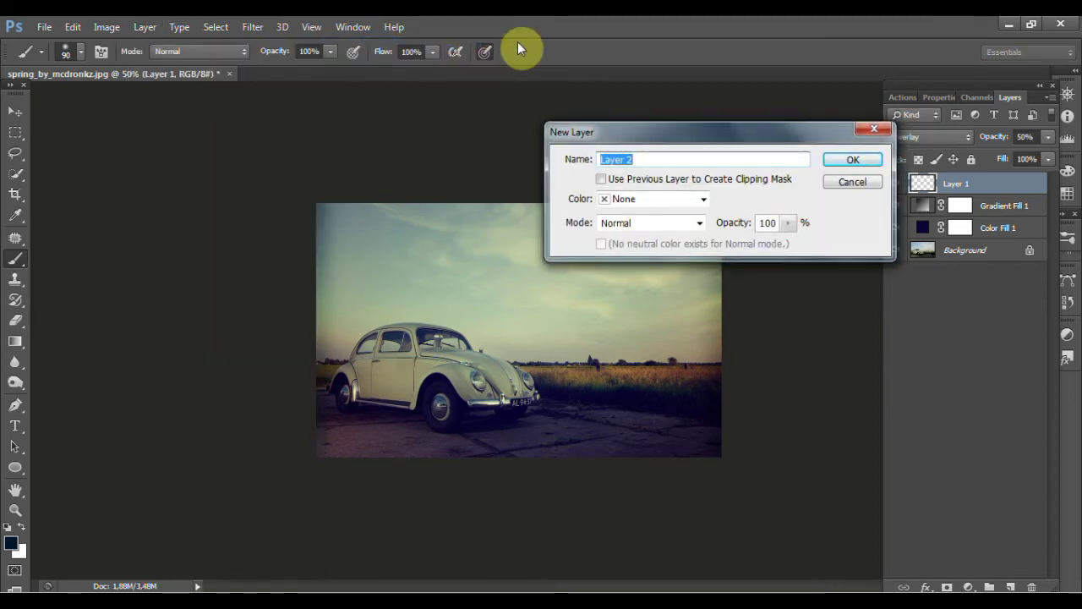
key("Return")
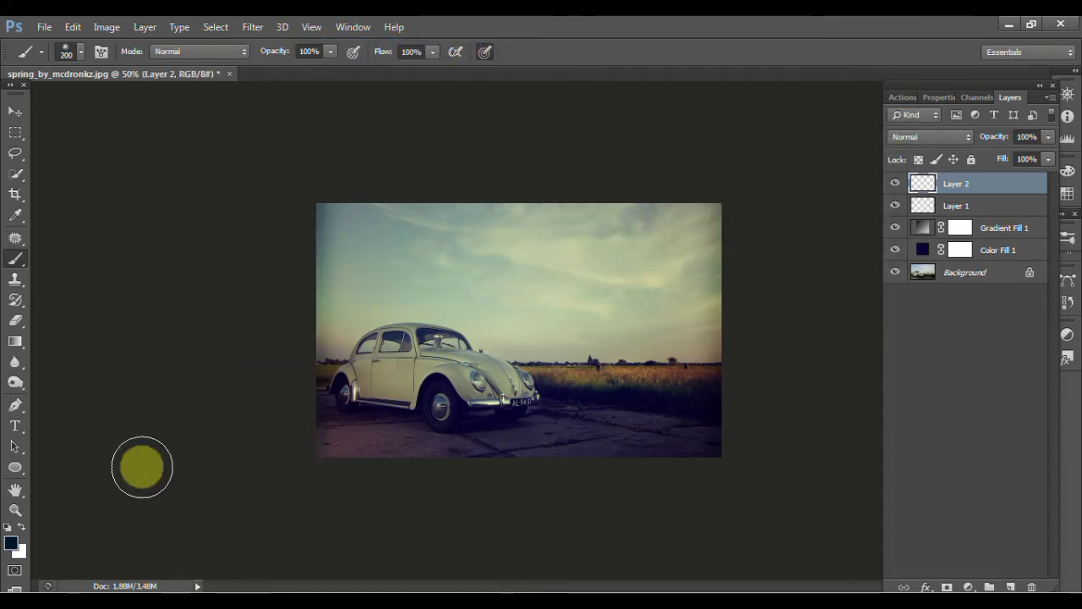
Step: Set the foreground colour to dark red #750404
left_click(12, 545)
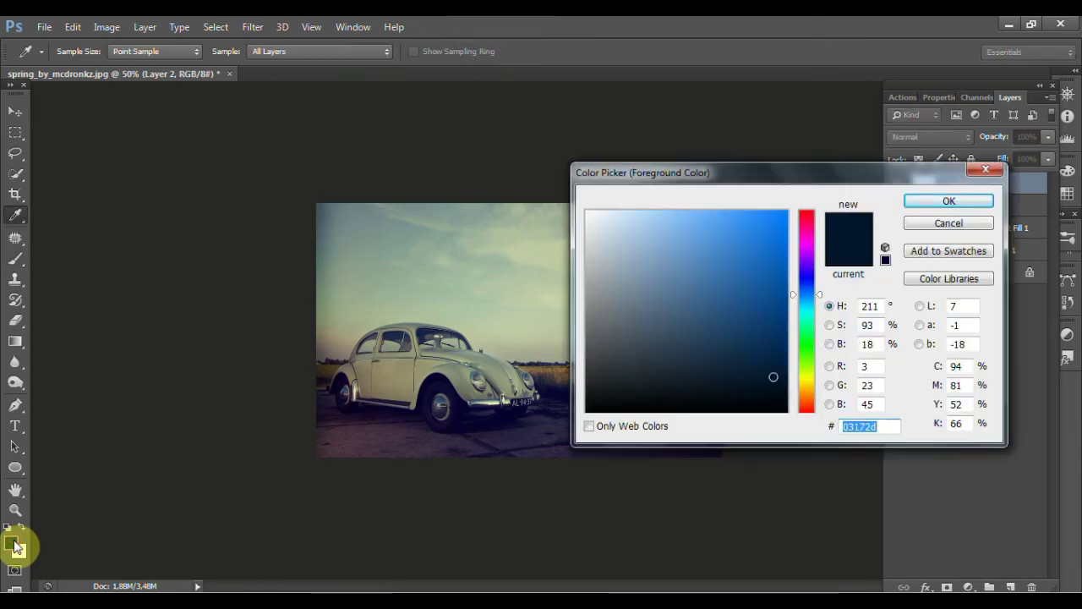
type("750")
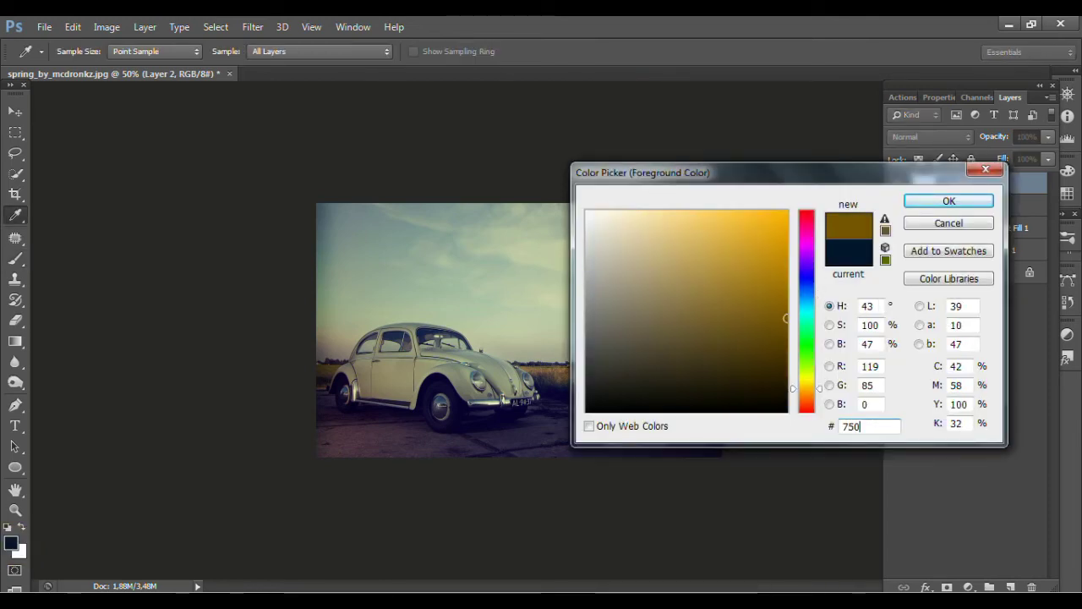
type("404")
key("Return")
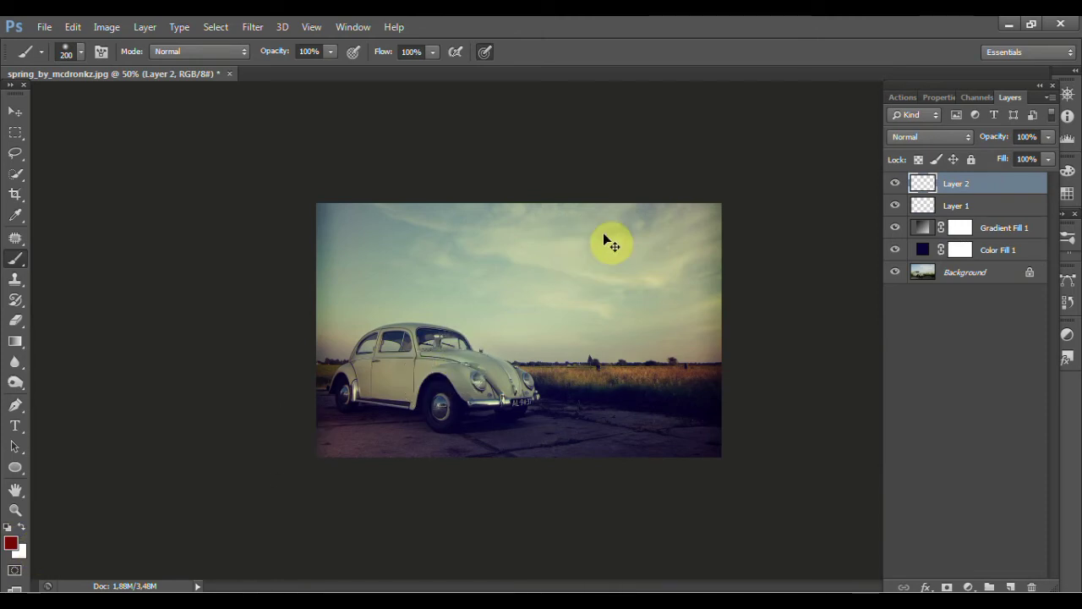
Step: Paint a dark red diagonal streak from the top right down across the photo
key("ctrl+minus")
key("ctrl+minus")
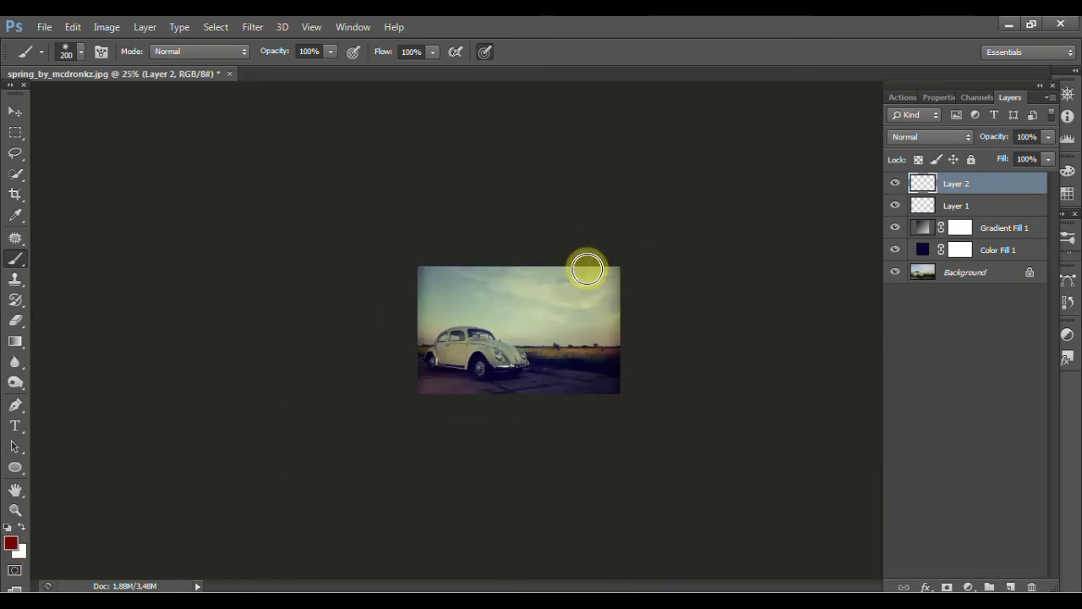
left_click(589, 268)
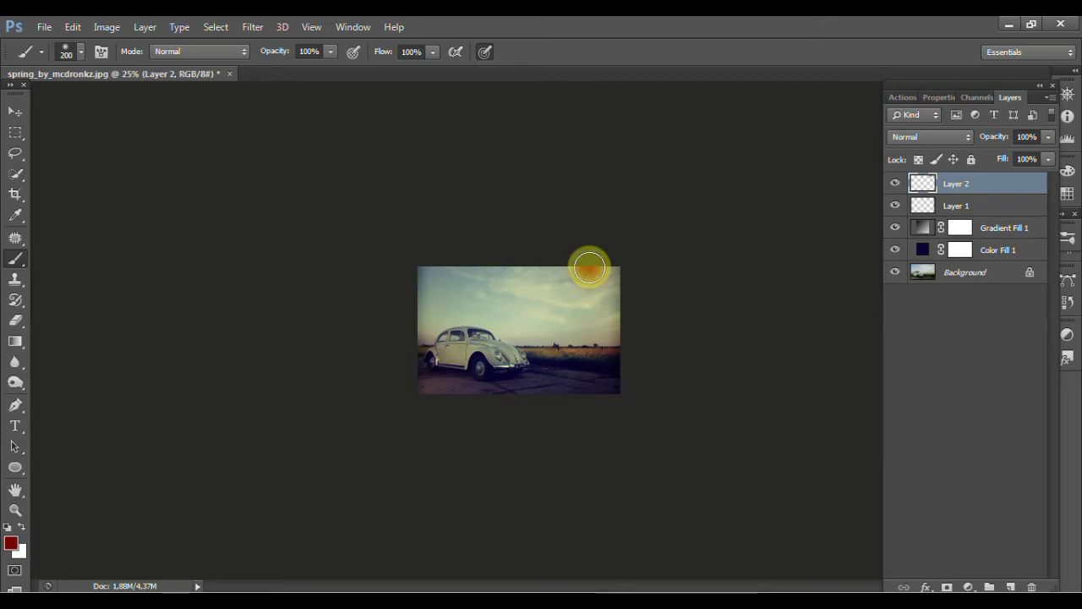
left_click(554, 397, "shift")
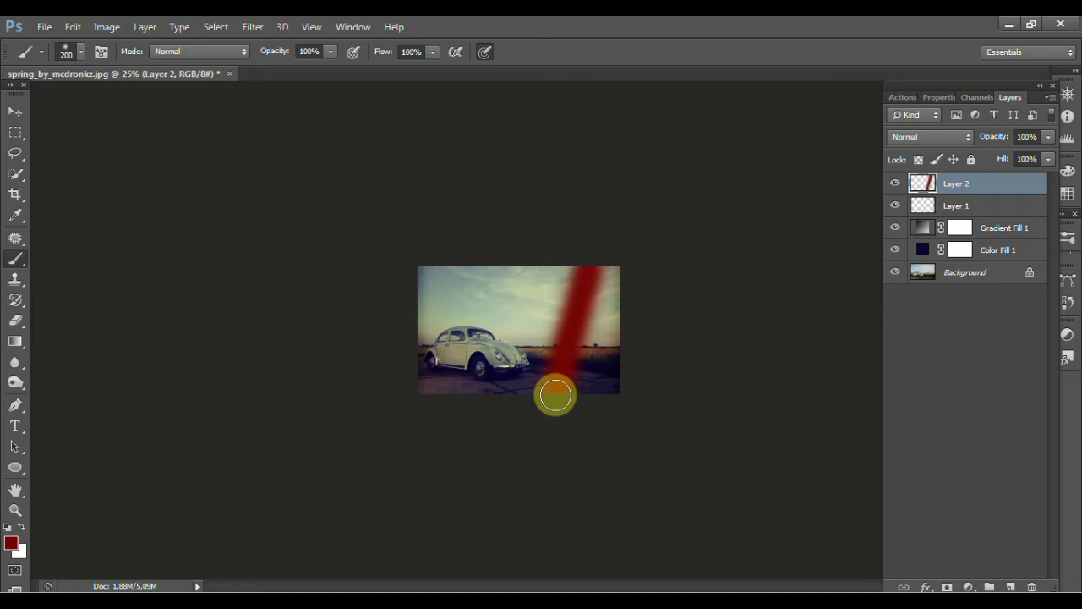
Step: Set Layer 2's blend mode to Screen for a light-leak glow
left_click(969, 139)
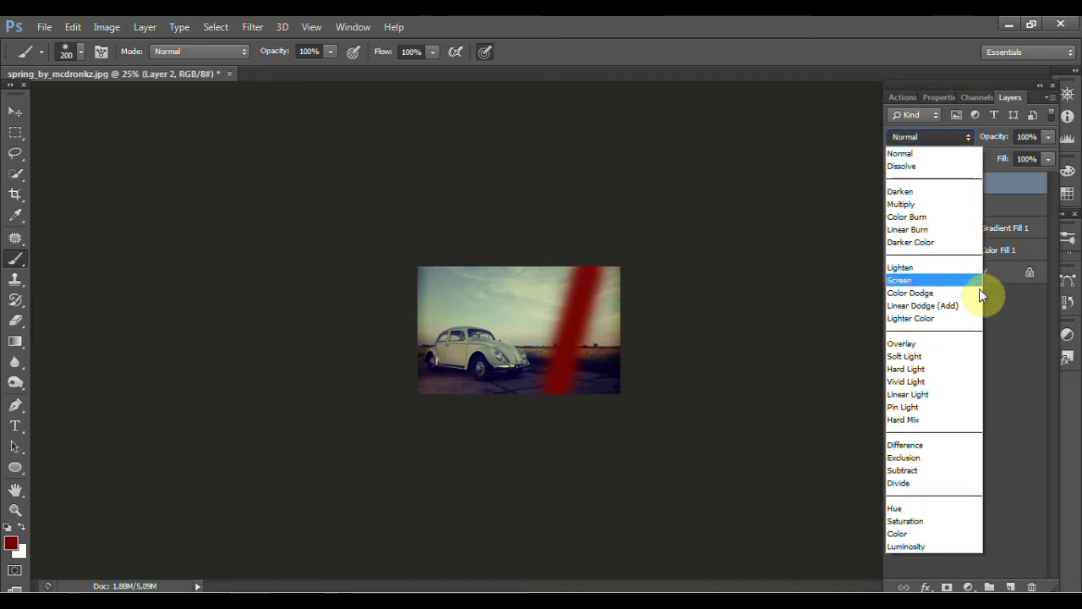
left_click(972, 281)
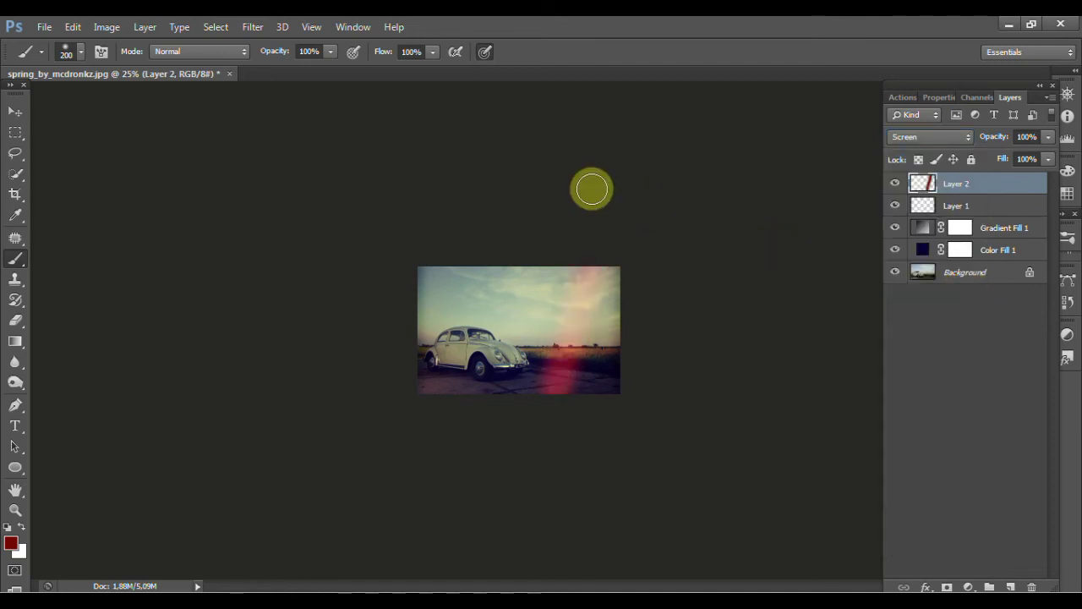
left_click(255, 27)
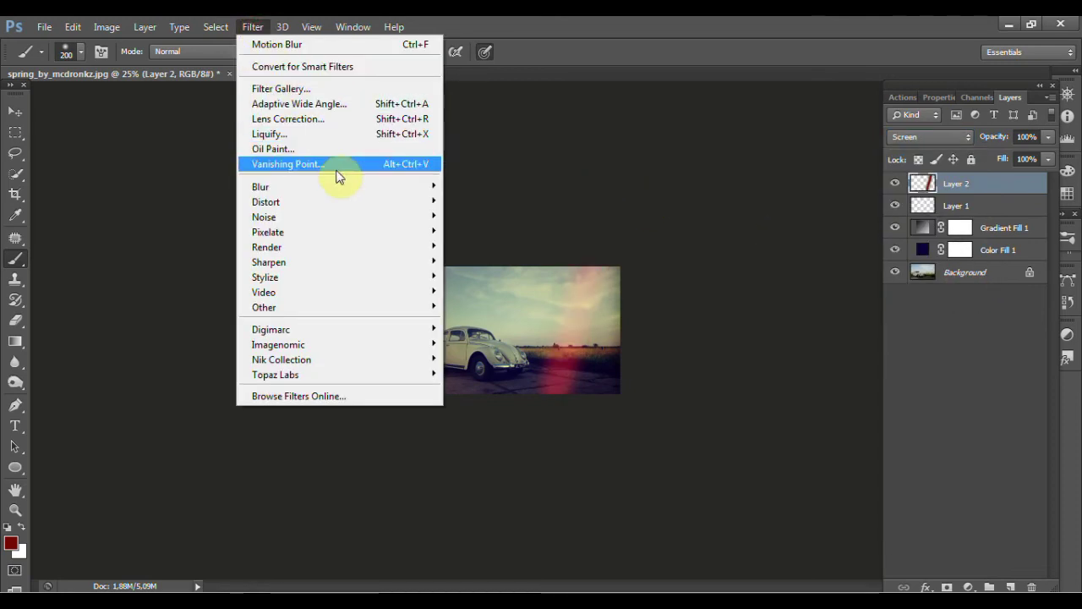
mouse_move(262, 186)
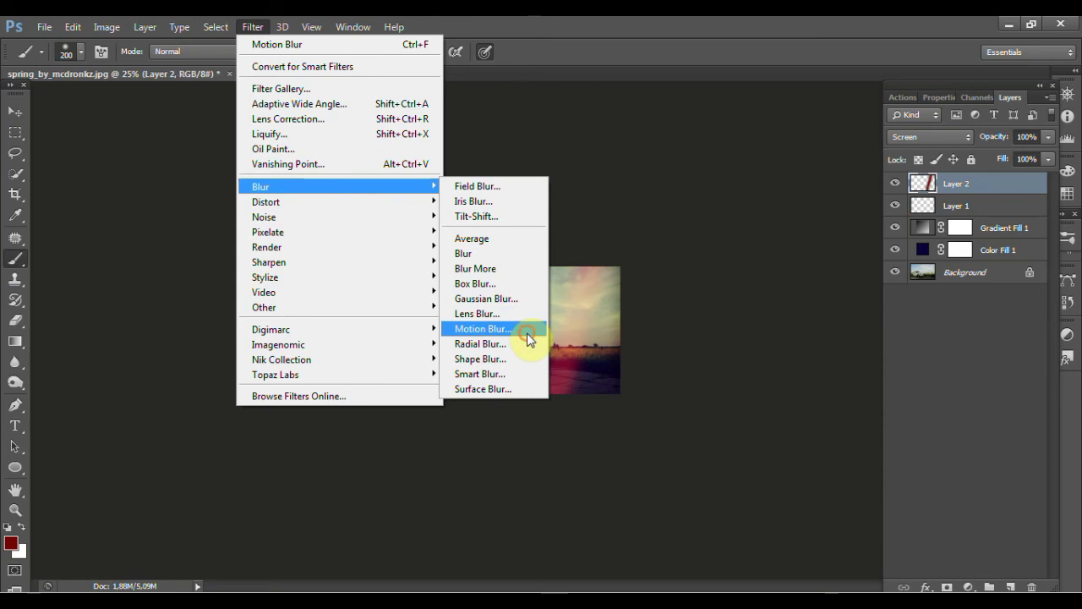
Step: Blur Layer 2's red streak with a 50-pixel Gaussian Blur, lower its opacity to 70%, and zoom to 50%
left_click(530, 339)
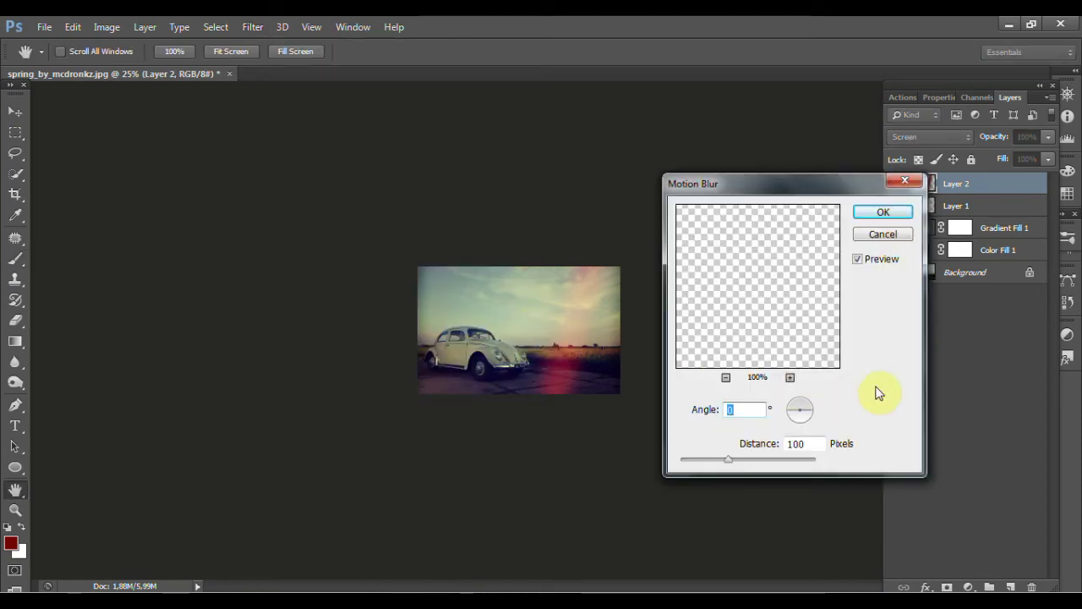
left_click(882, 213)
key("b")
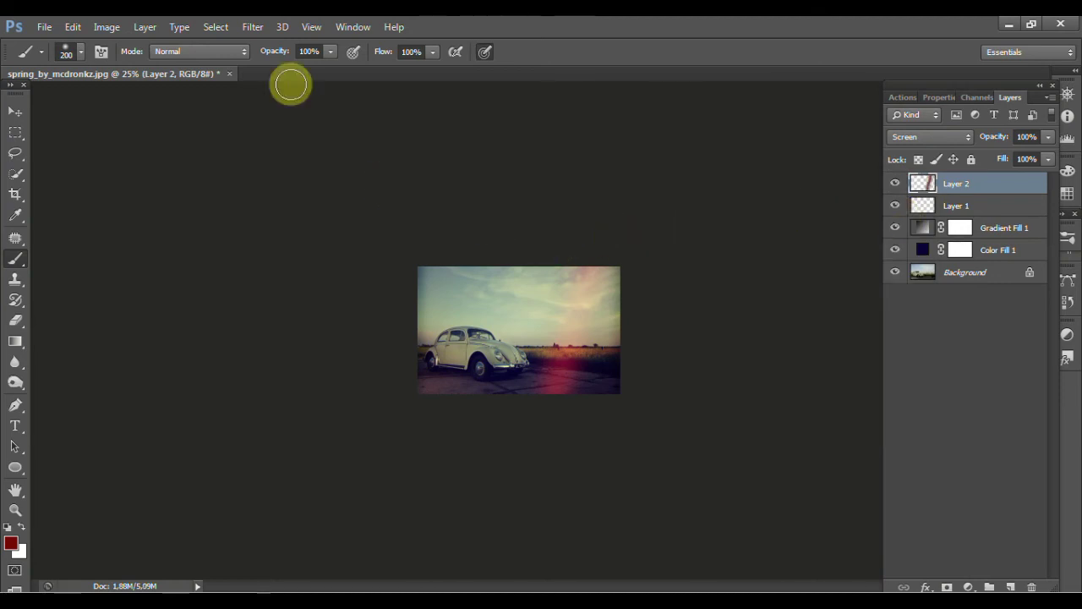
left_click(254, 28)
mouse_move(260, 187)
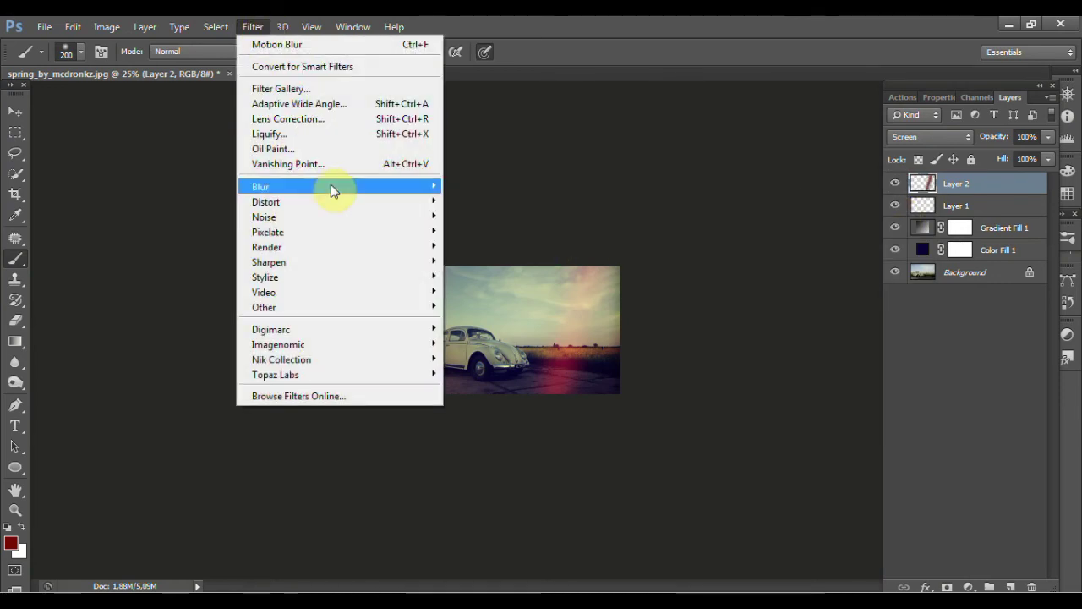
left_click(534, 302)
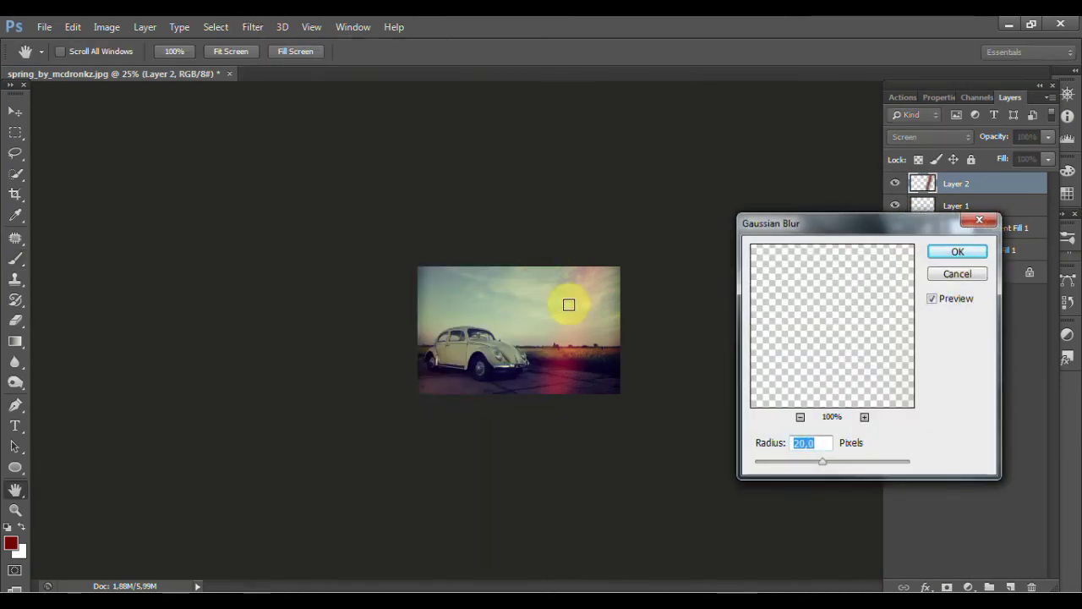
left_click_drag(863, 223, 760, 163)
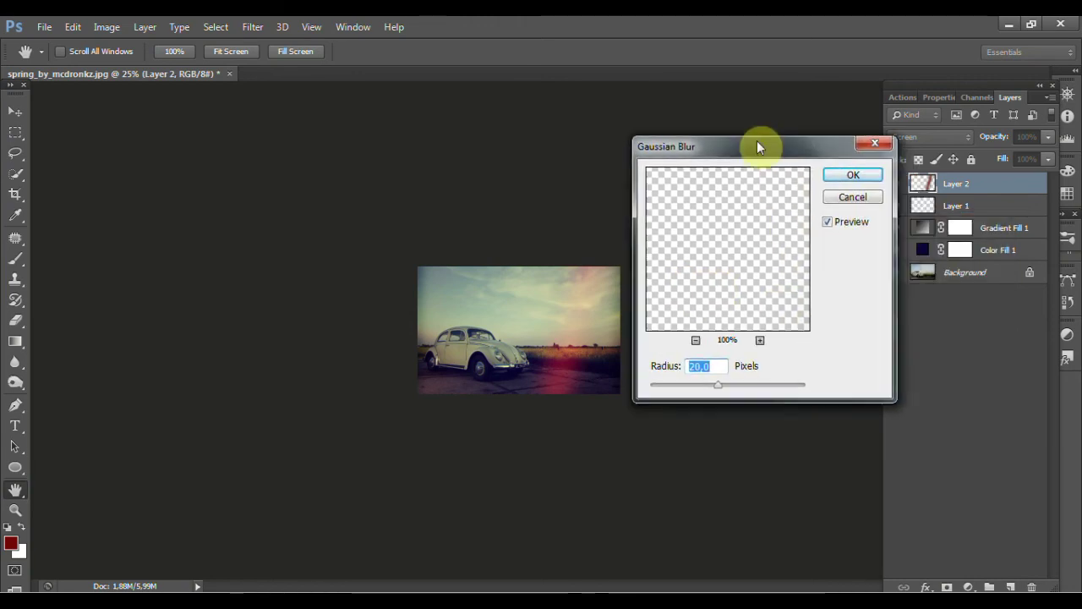
type("50")
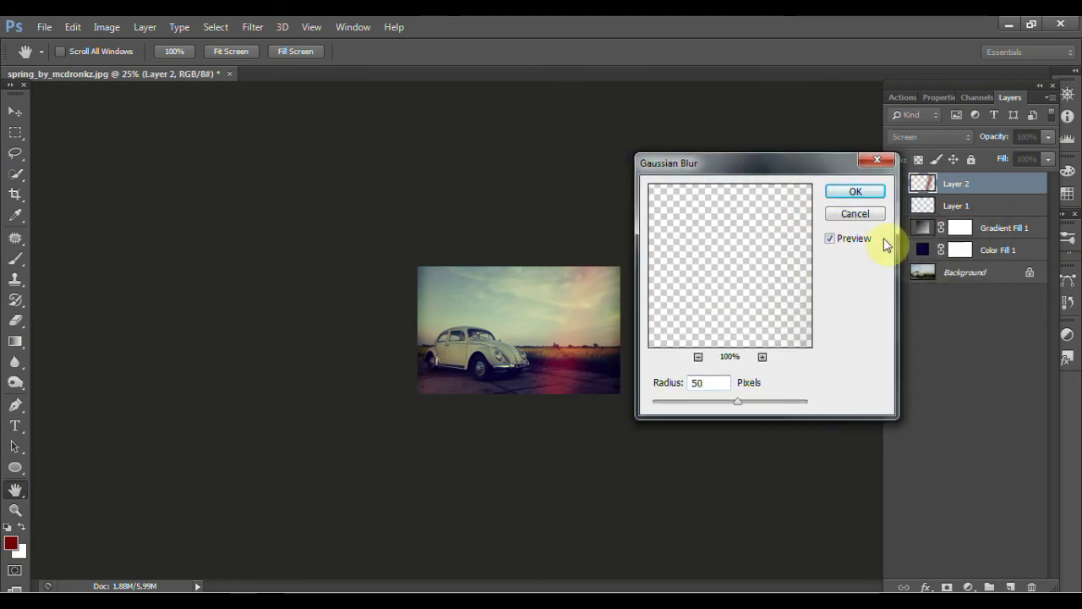
left_click(874, 193)
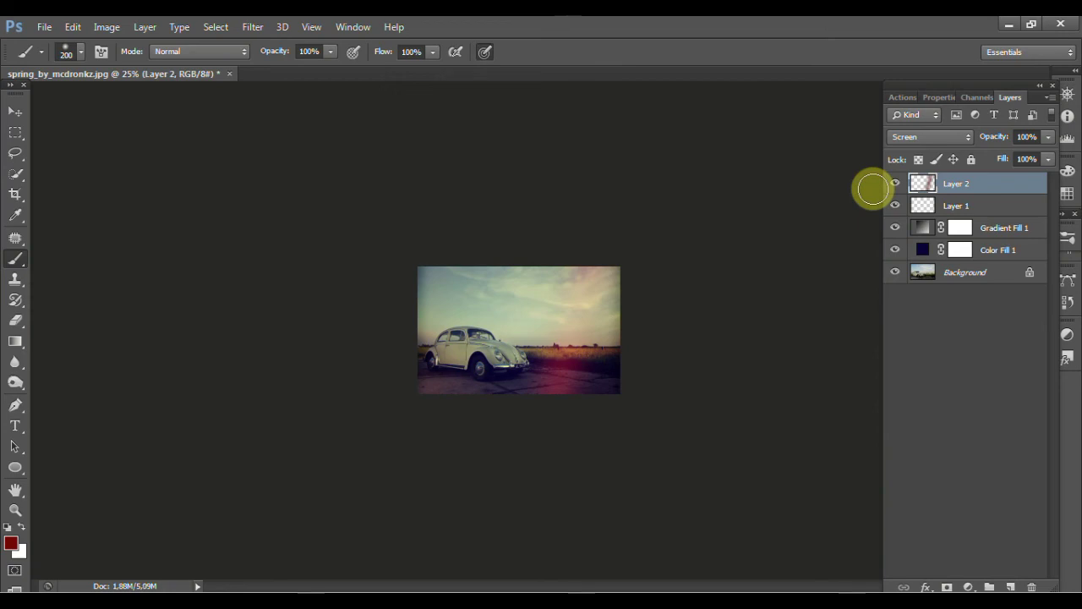
left_click_drag(991, 137, 979, 139)
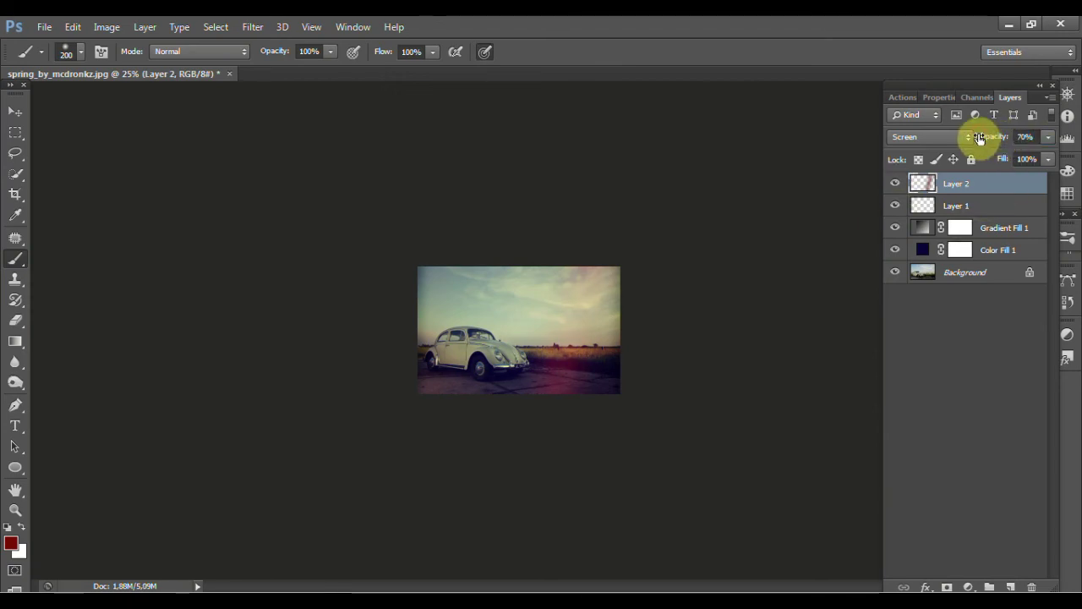
key("ctrl+plus")
key("ctrl+plus")
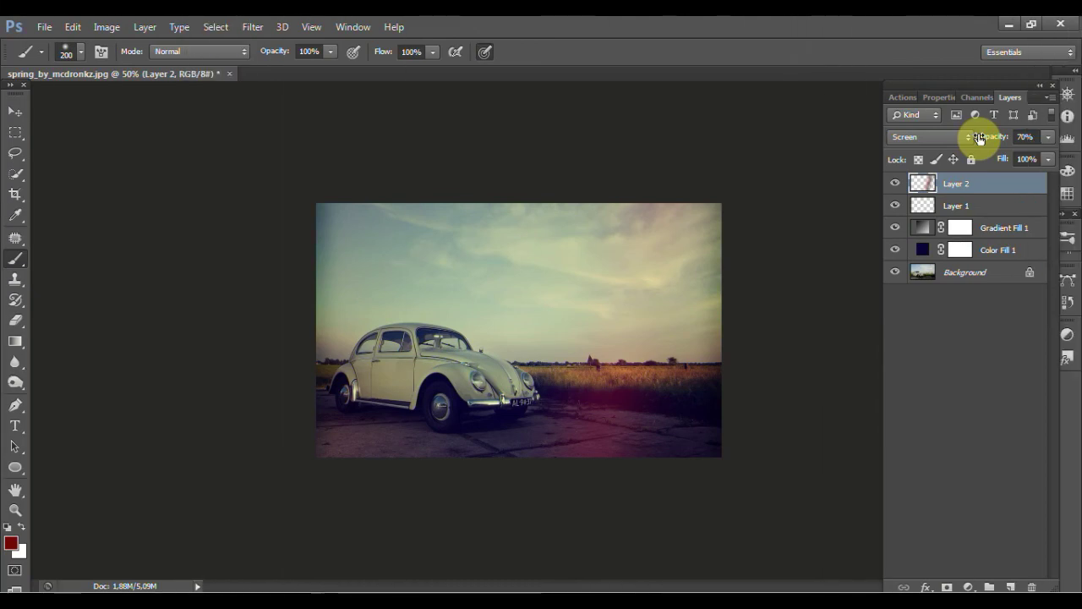
Step: Group Layer 2 through Color Fill 1 into Group 1, then toggle it to compare before and after
left_click(1030, 245, "shift")
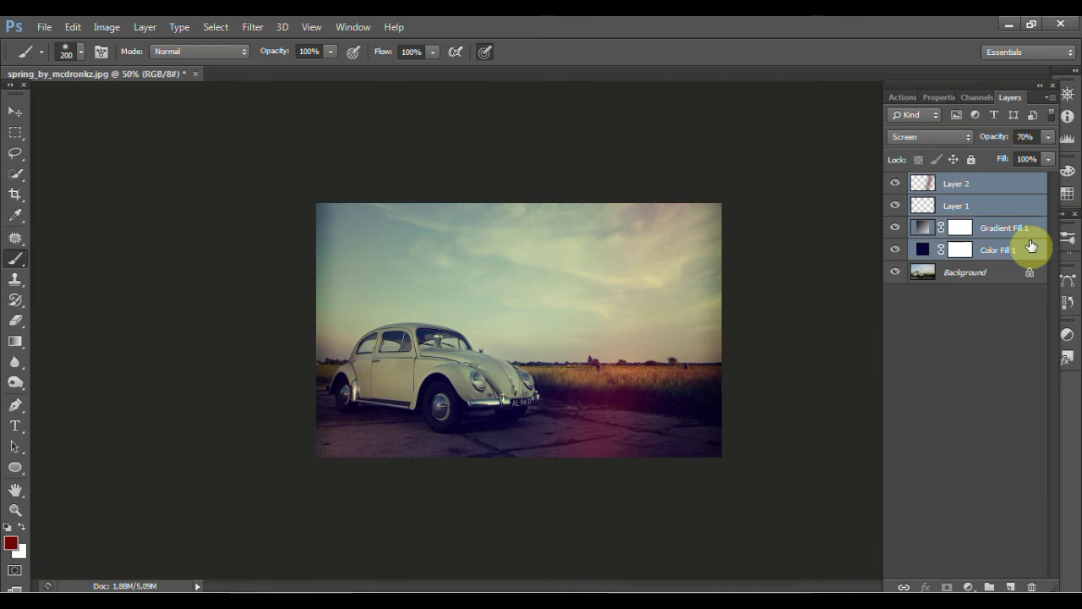
key("ctrl+g")
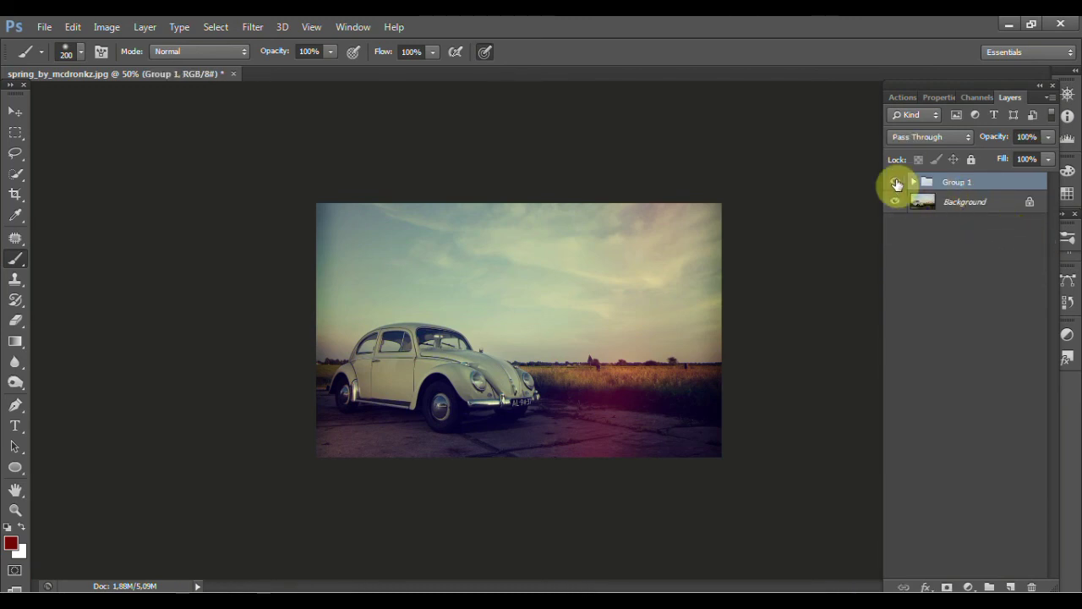
left_click(895, 182)
left_click(895, 182)
left_click(896, 181)
left_click(895, 181)
left_click(895, 181)
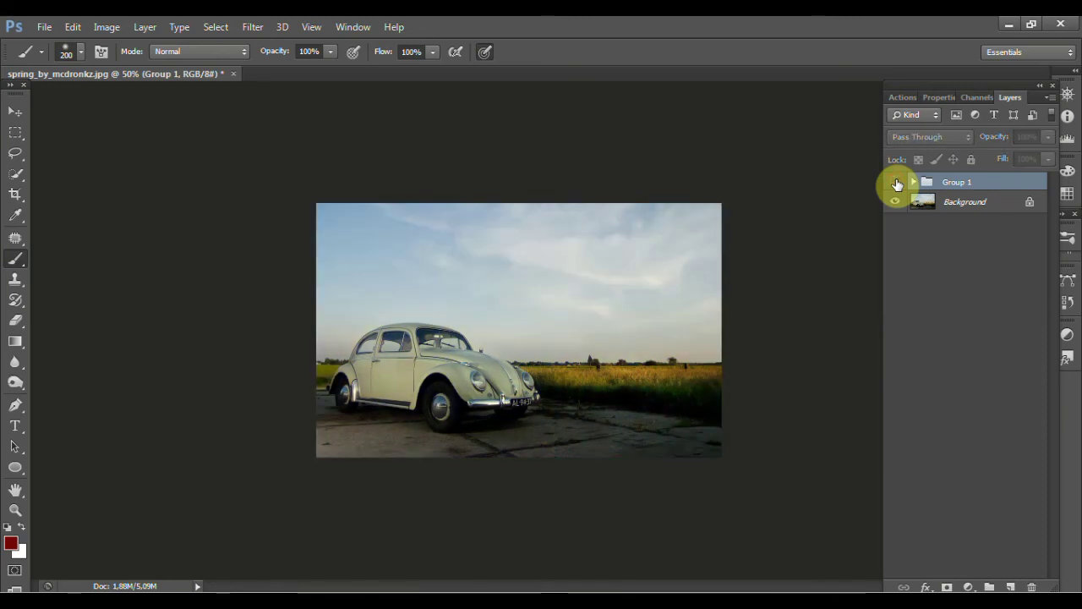
left_click(895, 182)
left_click(895, 182)
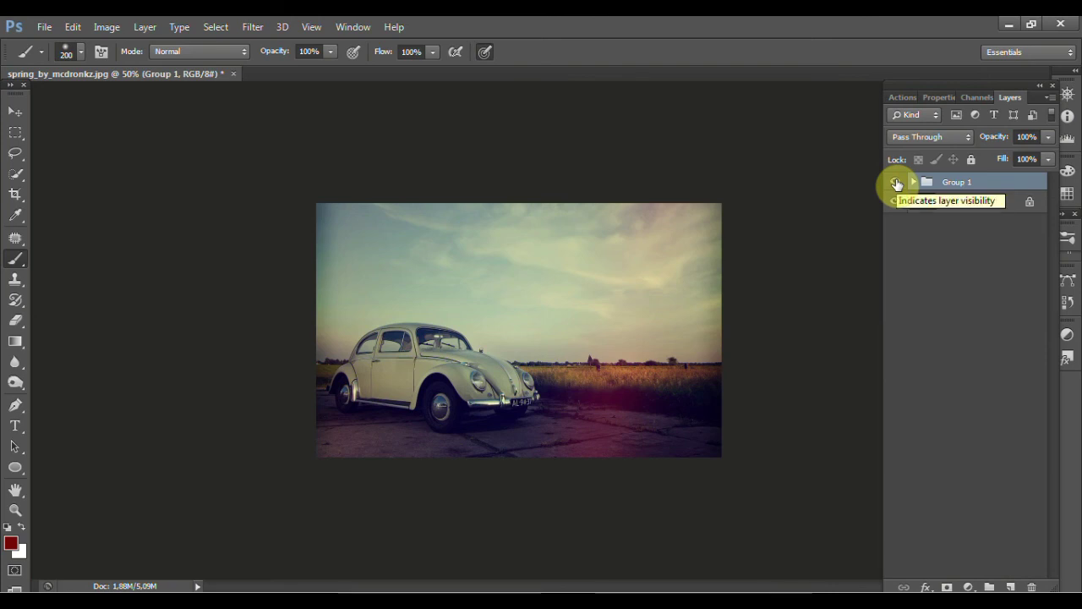